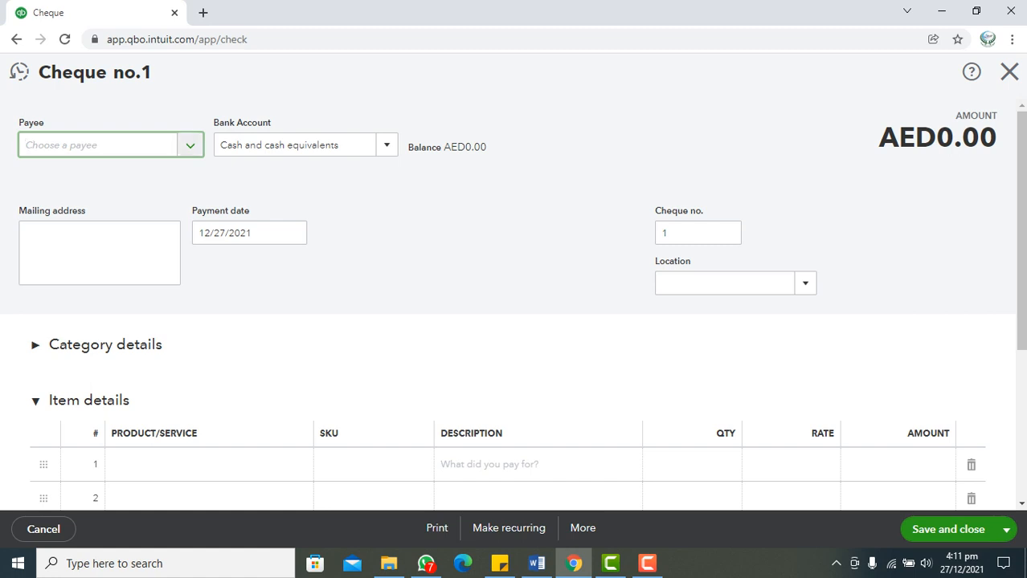
- Add East & co as a new supplier and use it as the cheque's payee
click(191, 146)
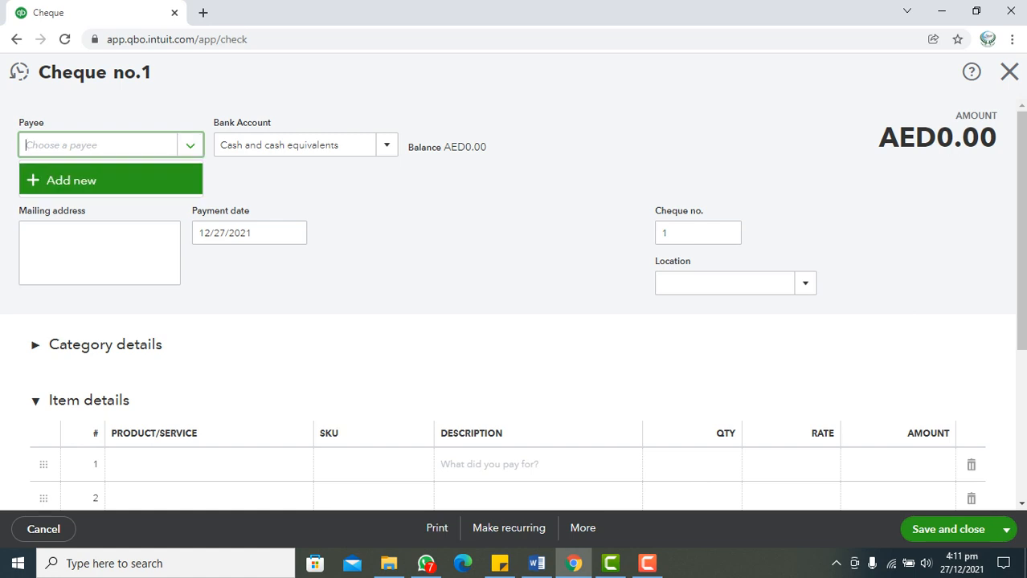
click(111, 180)
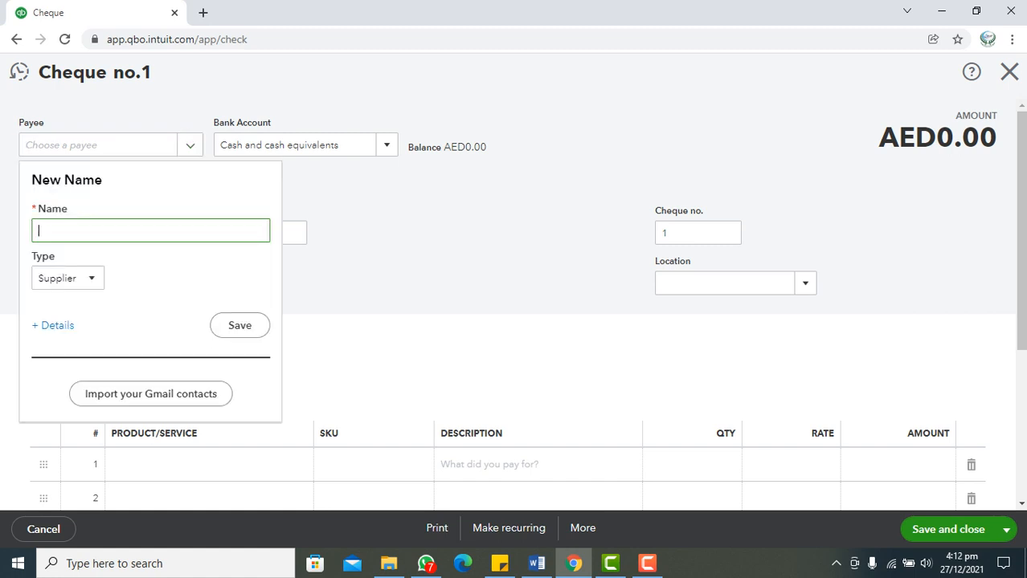
text(East & co)
click(239, 326)
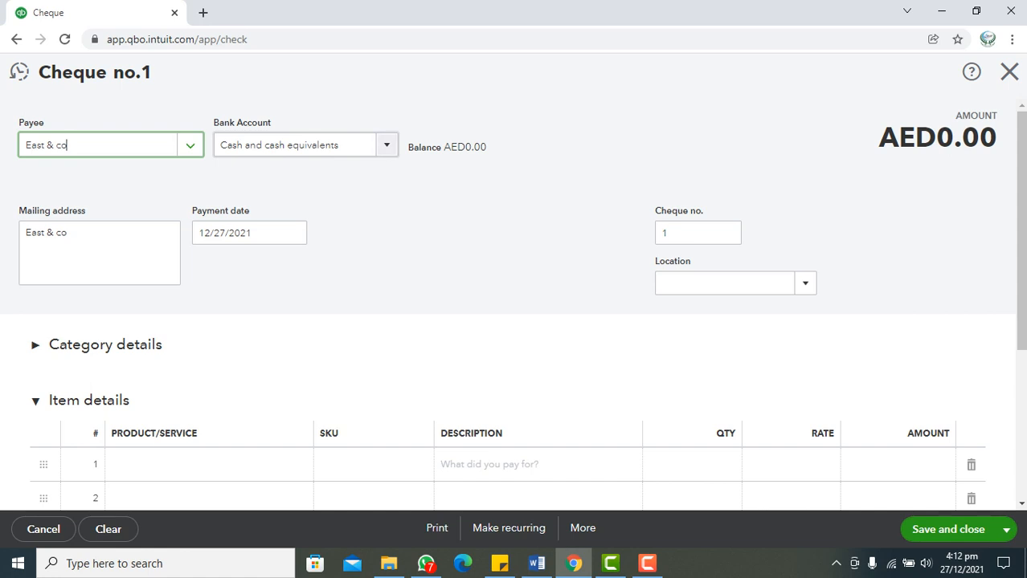
- Create the bank account MCB Bank with a balance of 500000 and set it as the cheque's bank account
click(386, 146)
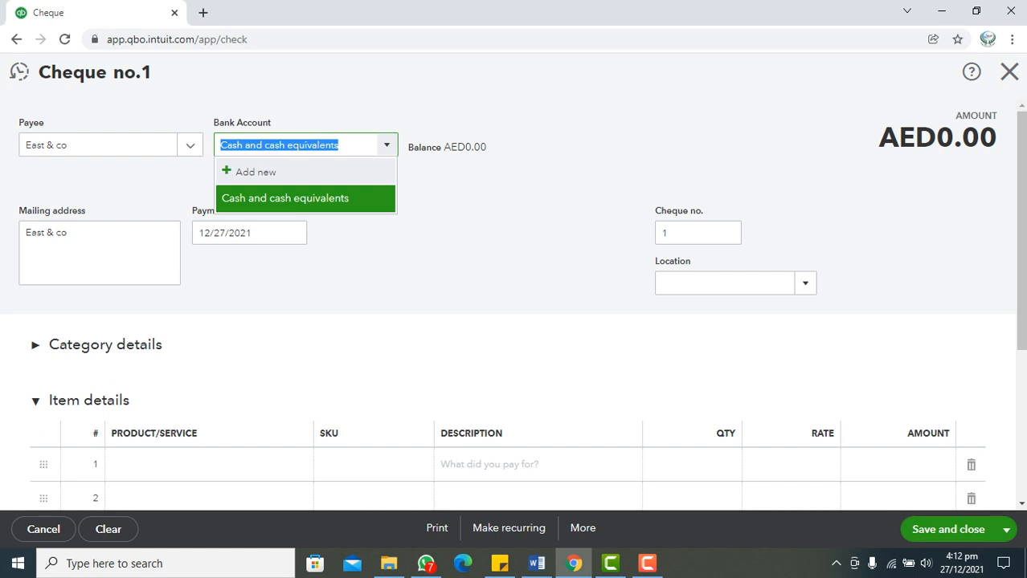
key(BackSpace)
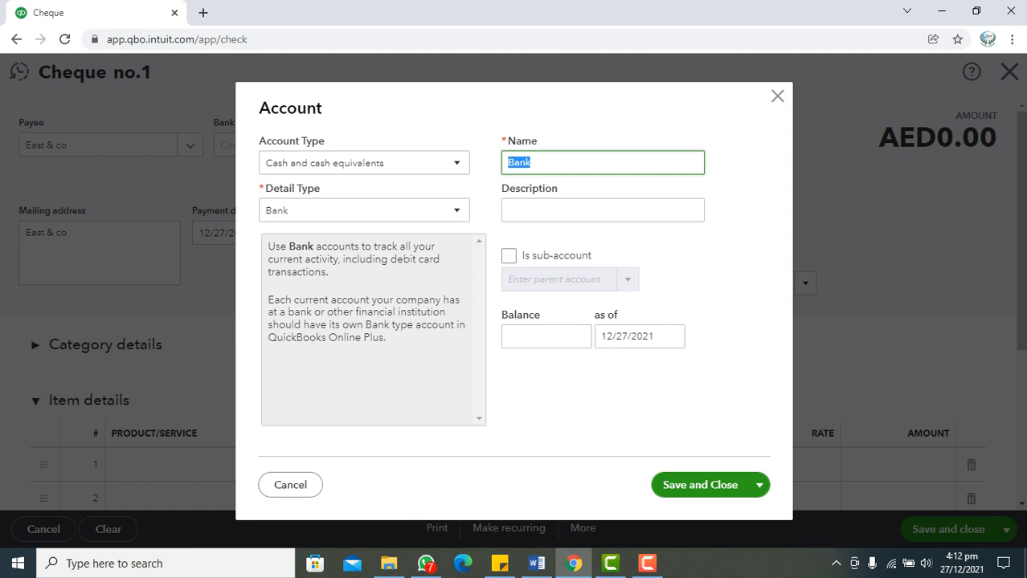
click(509, 163)
text(MC)
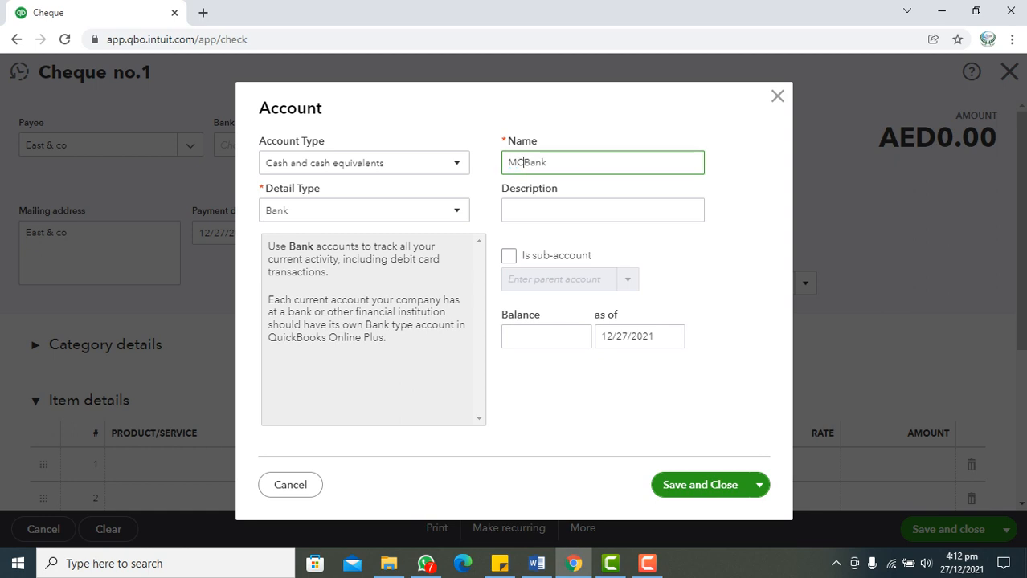
text(B)
click(584, 337)
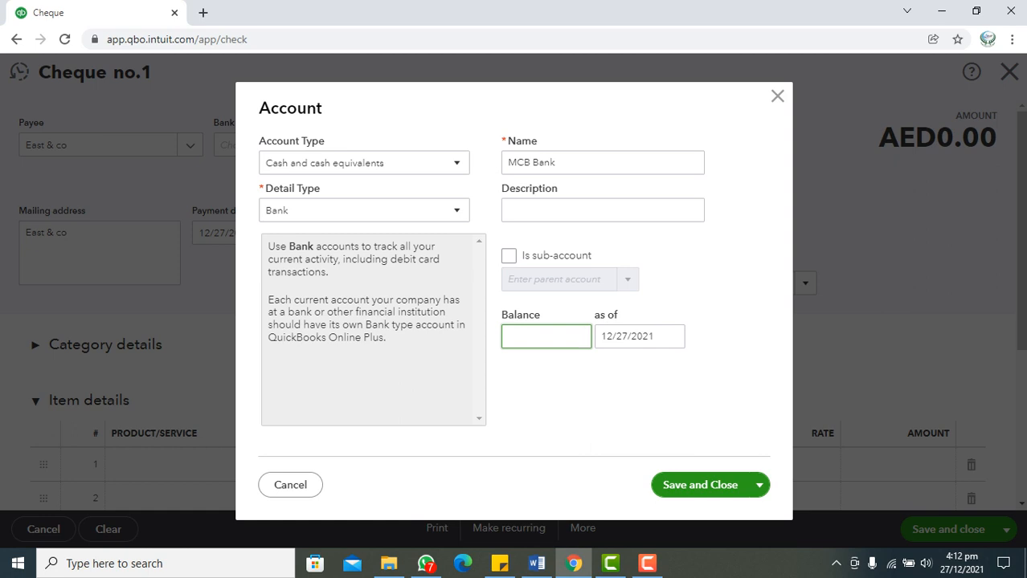
text(500000)
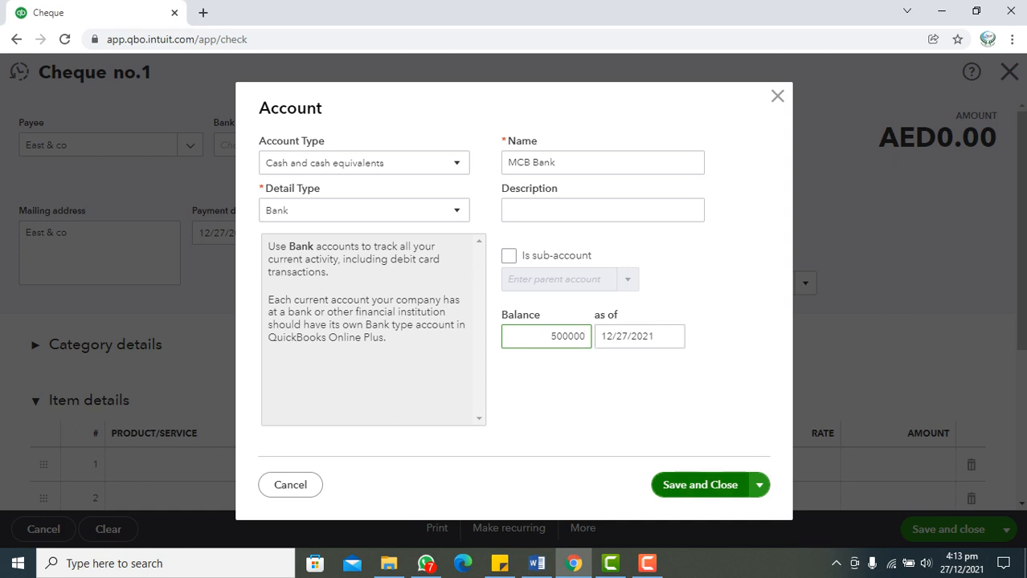
click(700, 484)
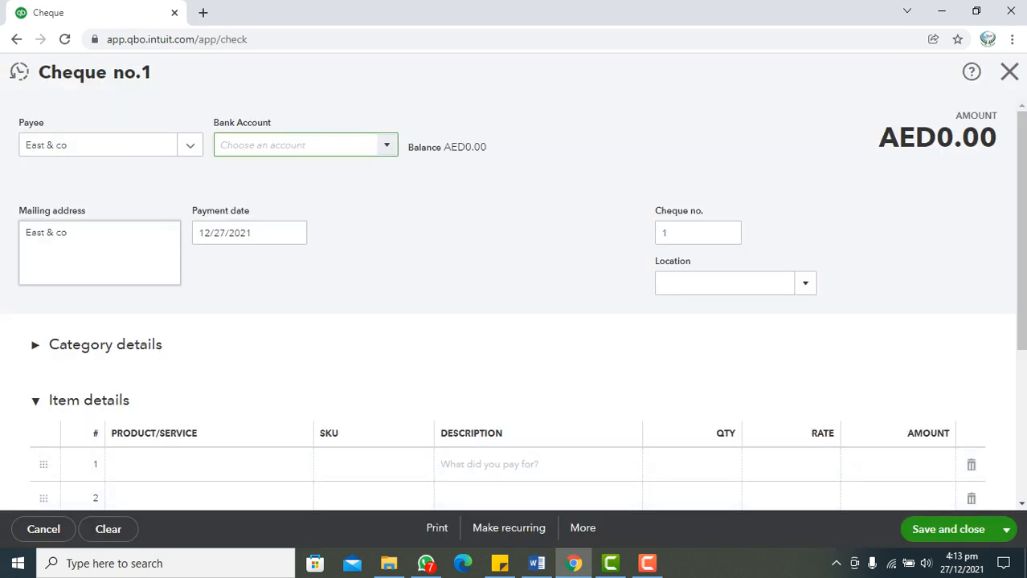
text(MCB Bank)
- Add the payee's area and city on separate lines below the company name in the mailing address
click(84, 241)
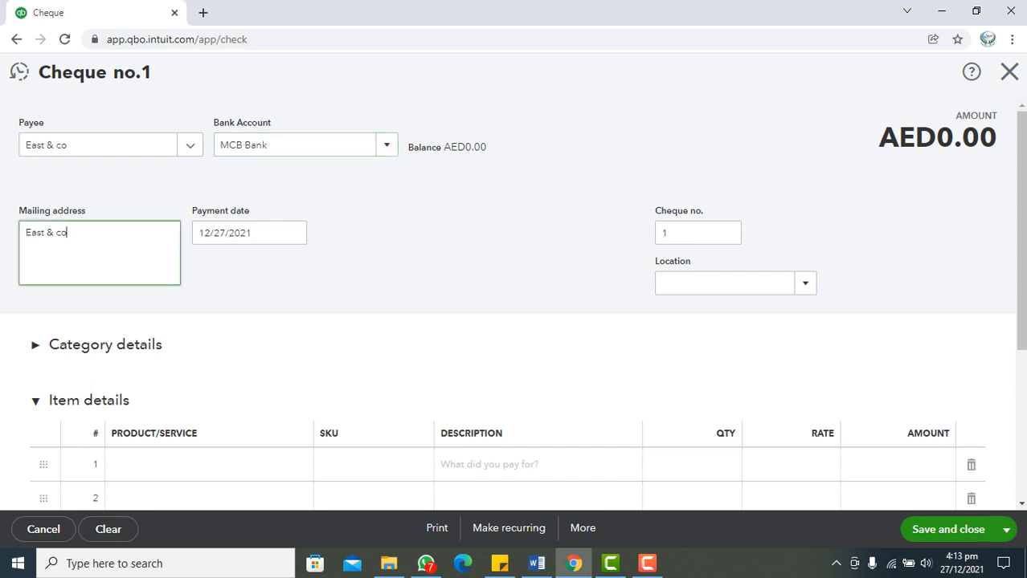
key(Return)
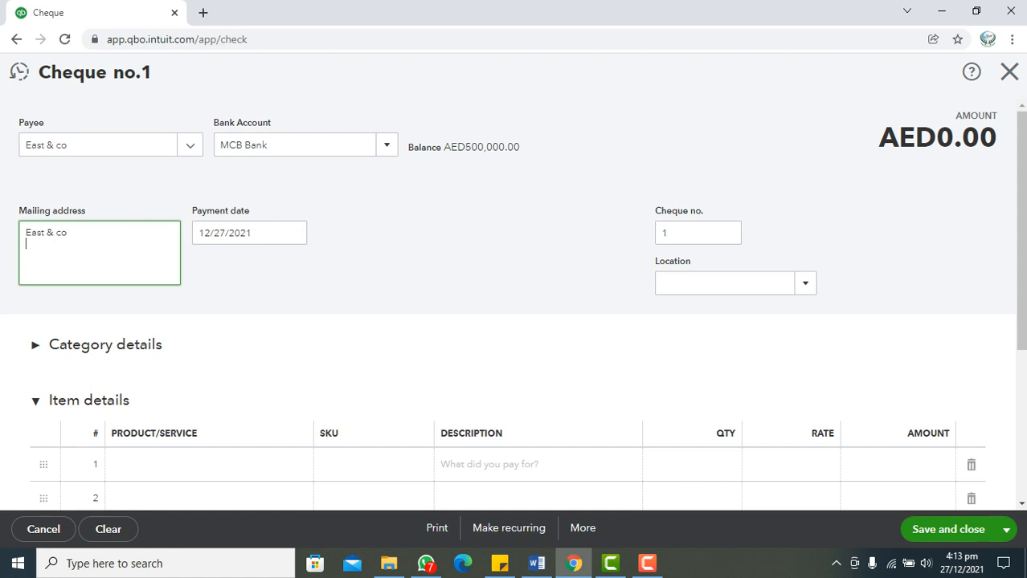
text(Gulberg II)
key(Return)
text(Lahore)
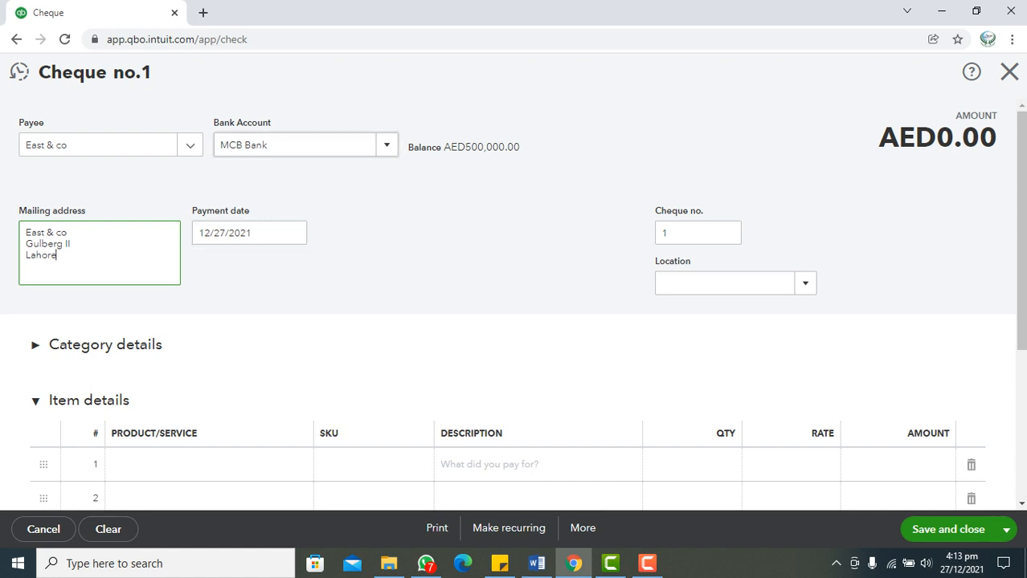
- Set the payment date to 12/27/2021 and the cheque number to 1456
click(294, 232)
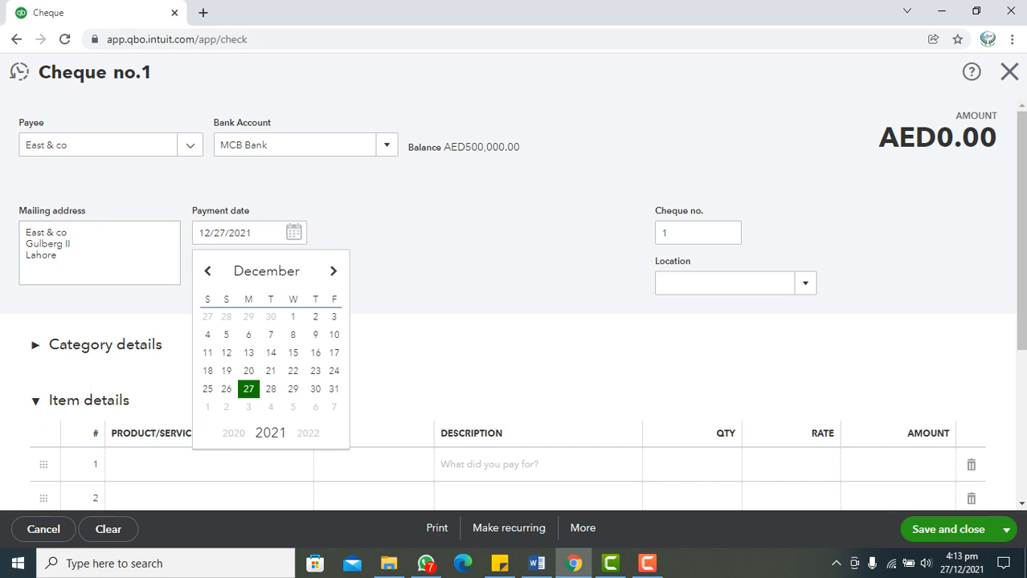
click(248, 389)
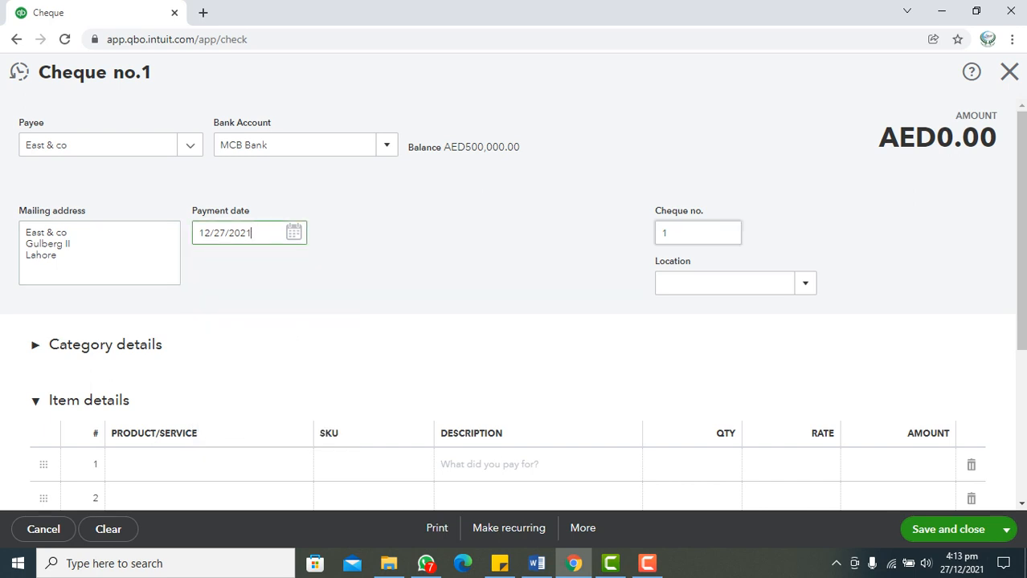
click(696, 233)
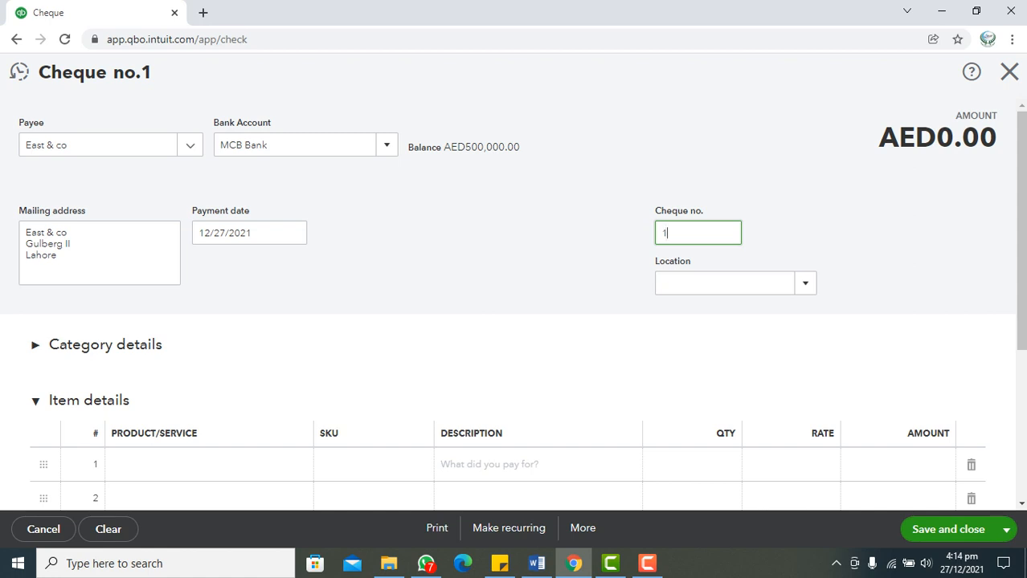
text(456)
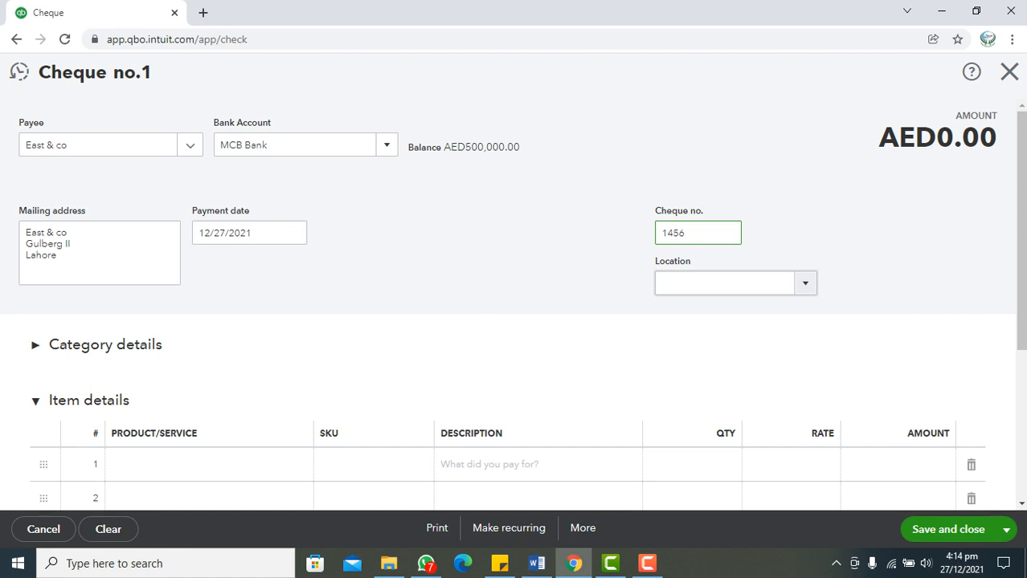
- Create a new location named Unit# 1 and assign it to the cheque
key(Tab)
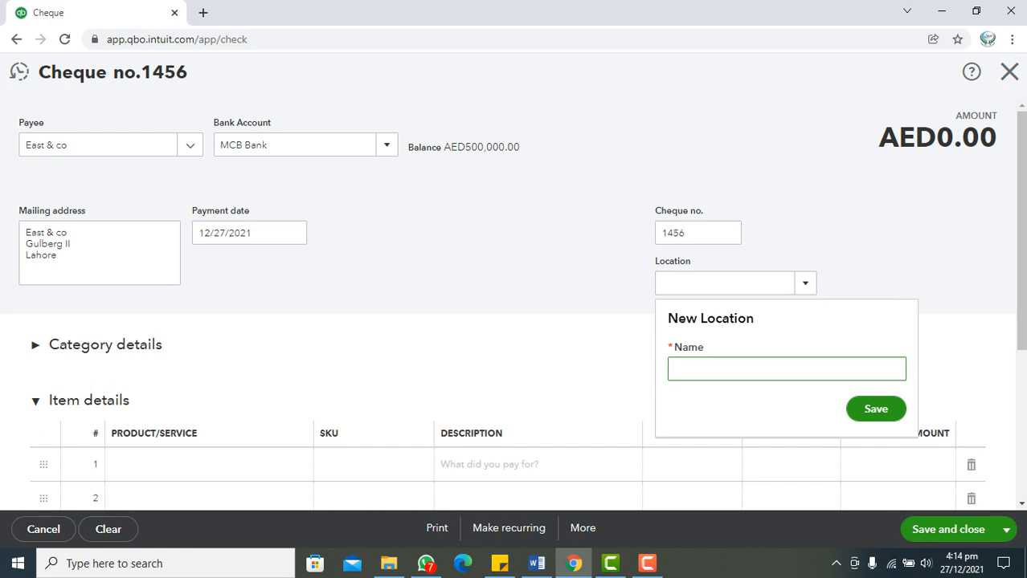
text(Unit# 1)
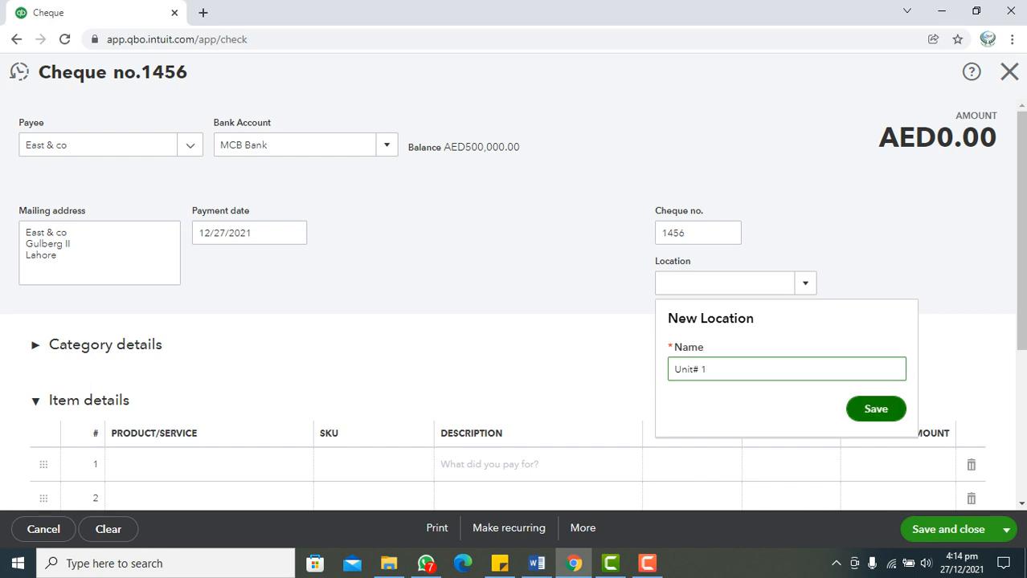
key(Return)
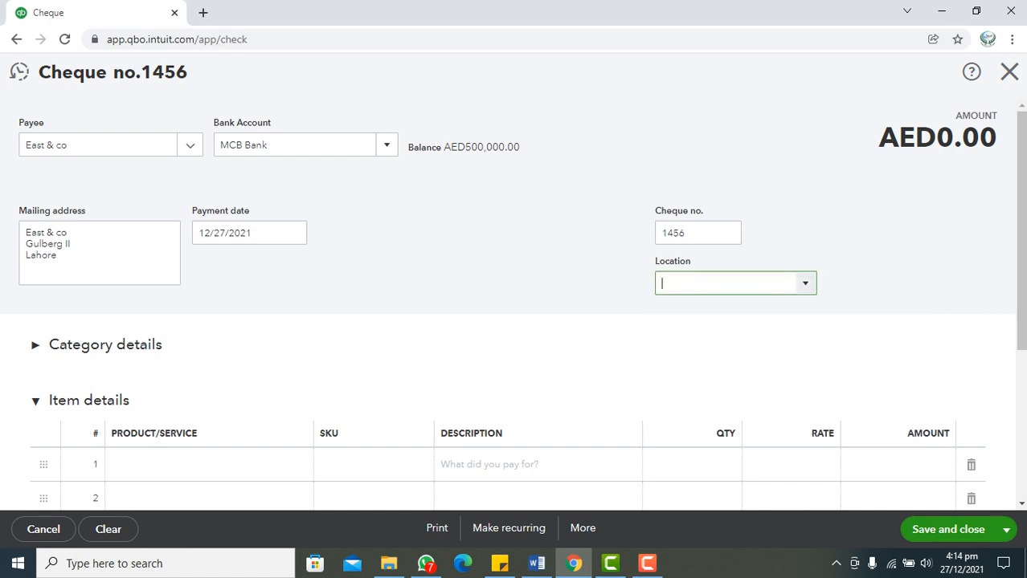
scroll(513, 314, down, 3)
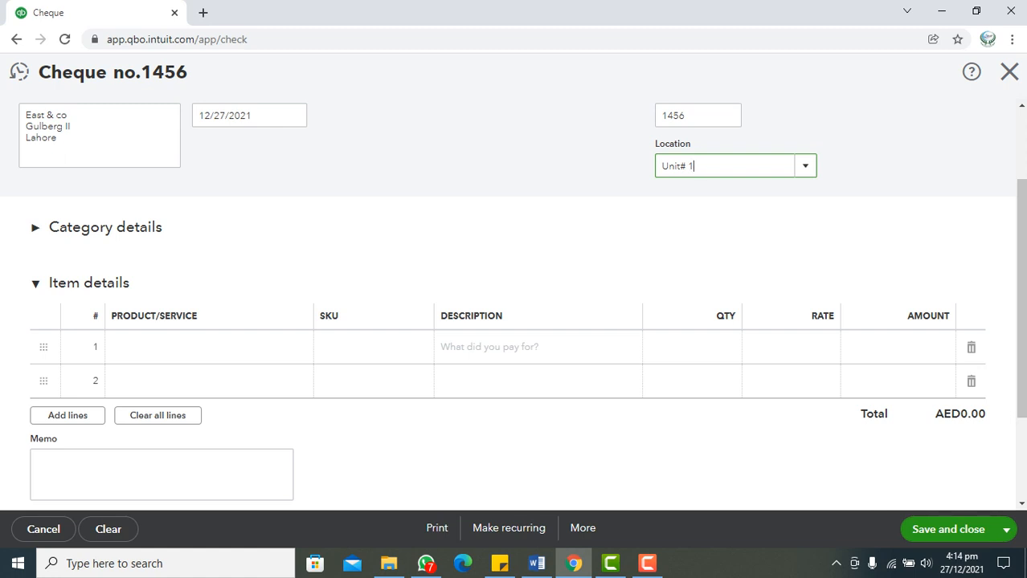
click(35, 228)
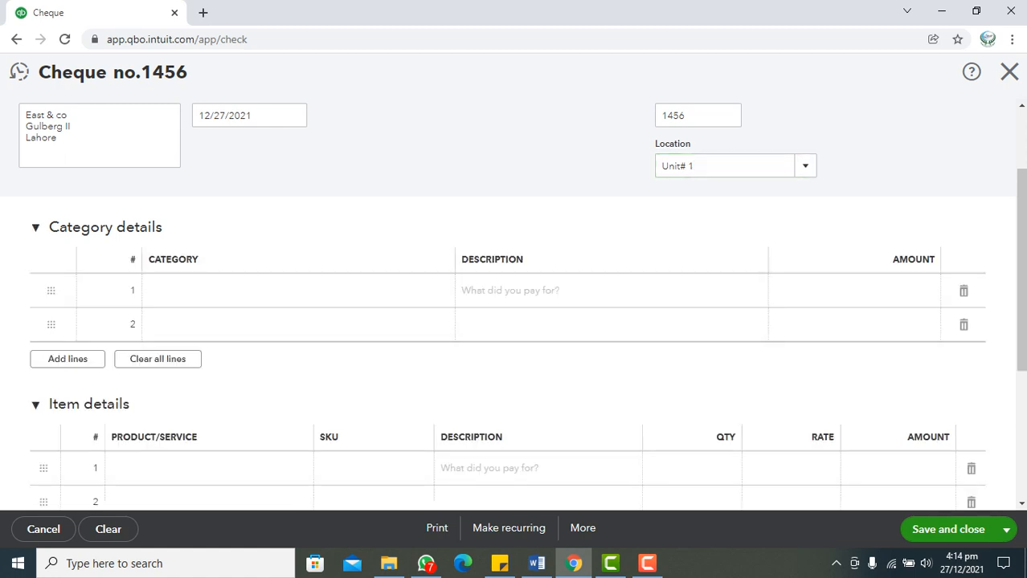
click(36, 228)
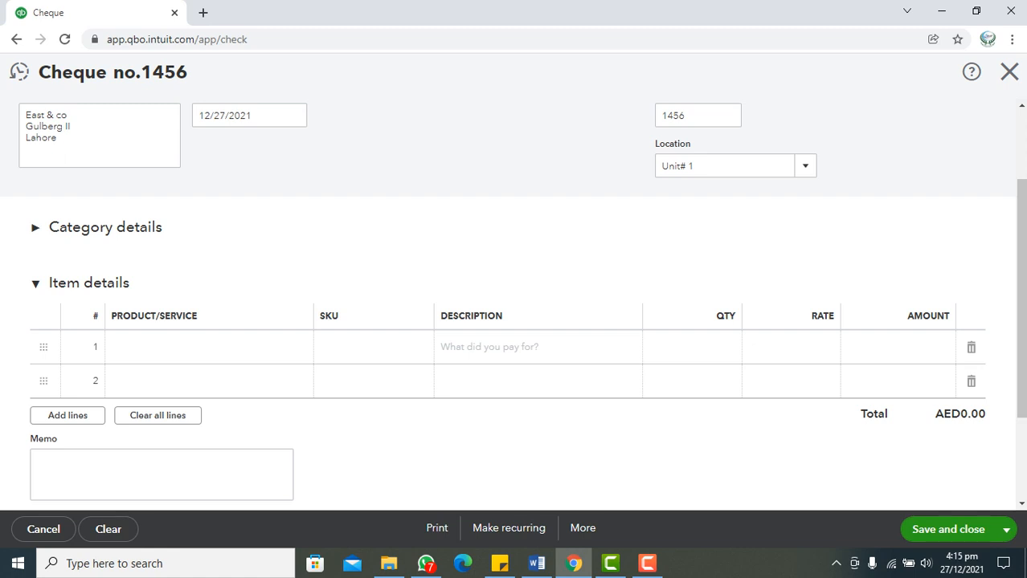
click(35, 284)
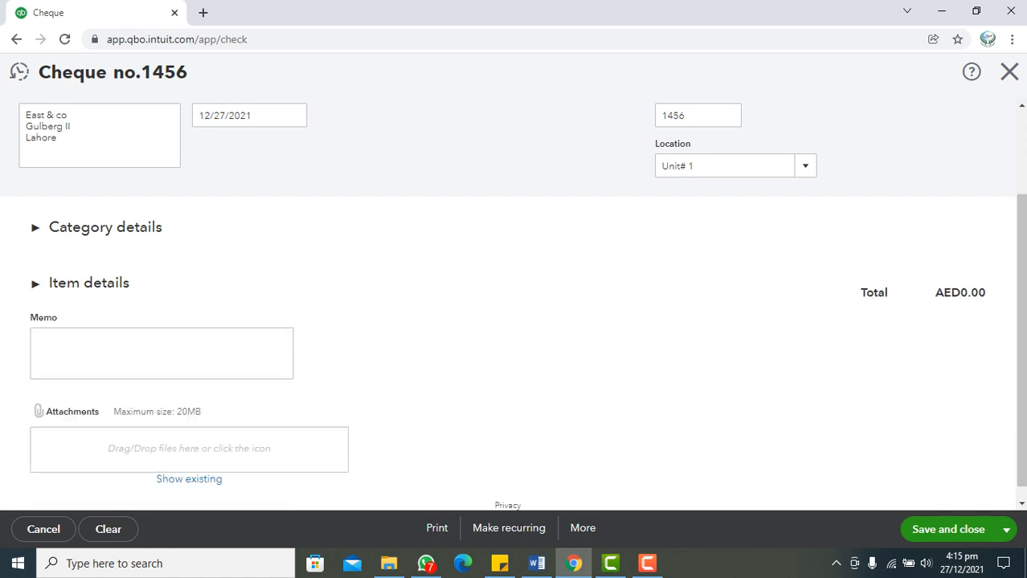
click(35, 284)
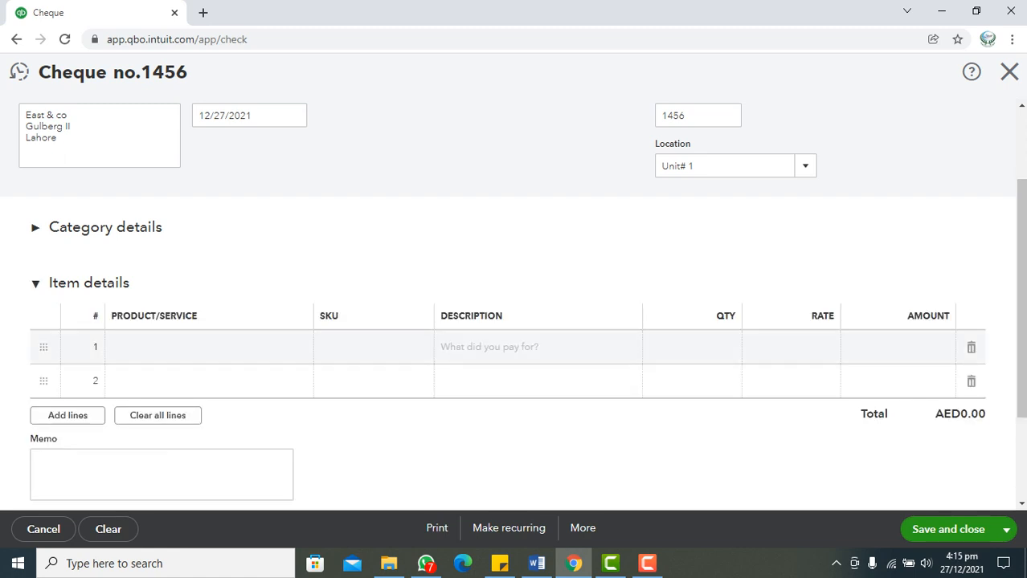
- Start a new inventory product for the first item line, named Laptop Dell with SKU Pcs
click(199, 347)
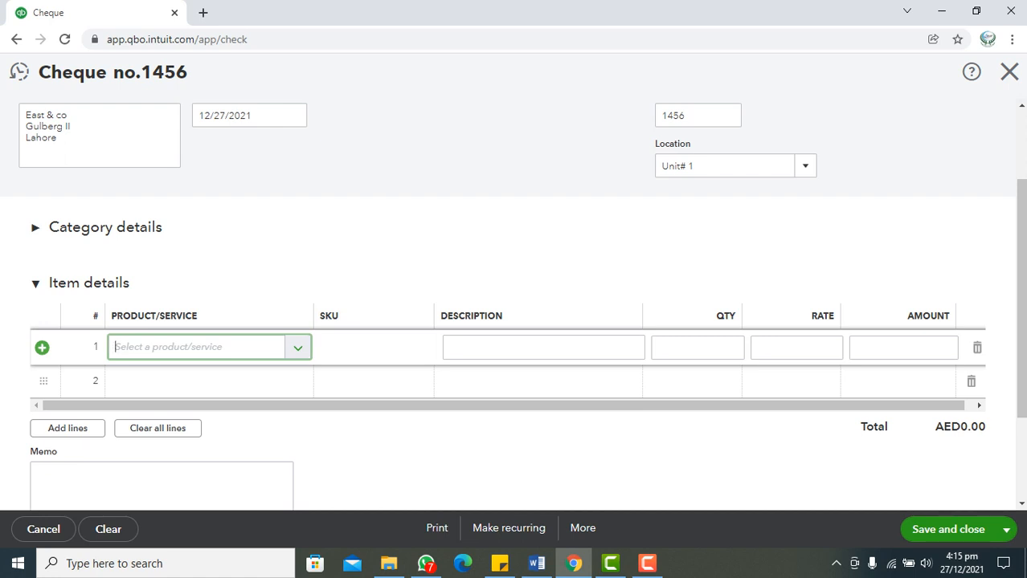
click(298, 348)
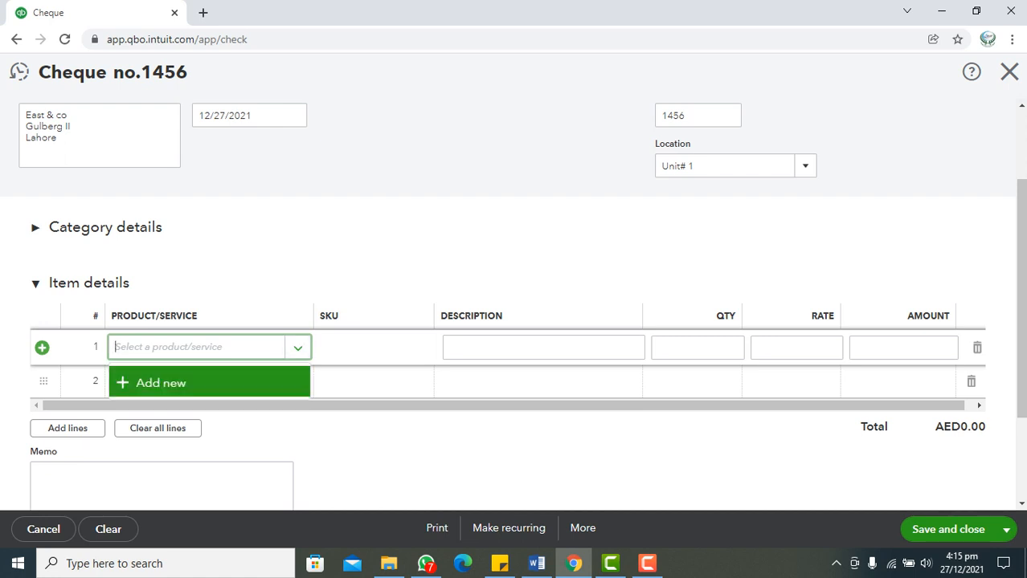
click(209, 382)
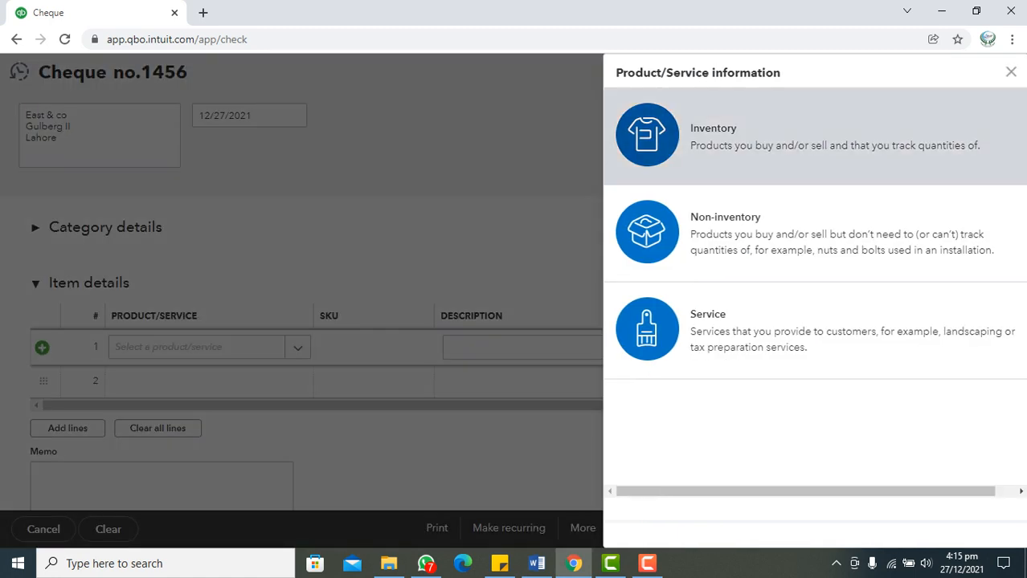
click(713, 135)
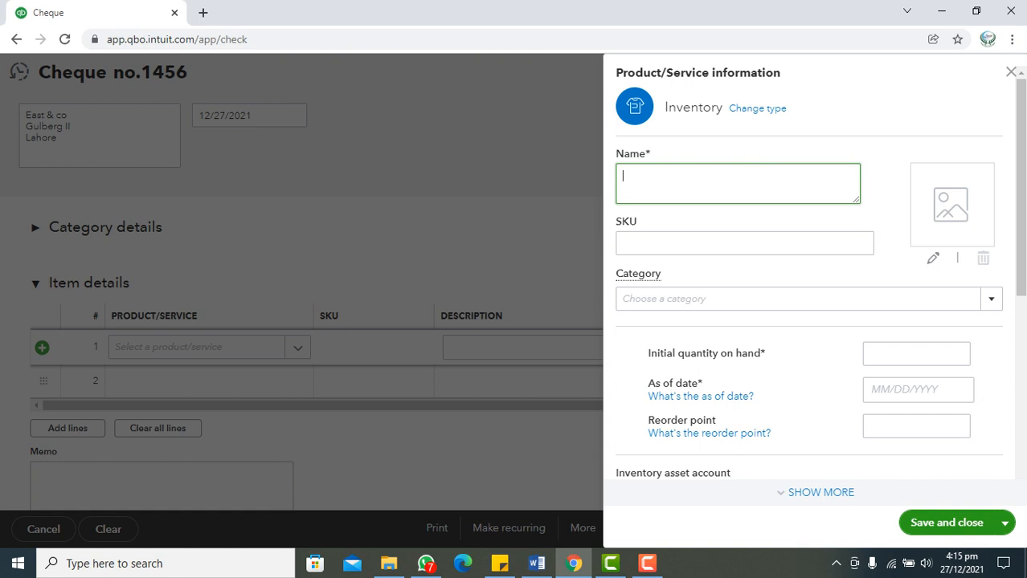
text(Laptop Dell)
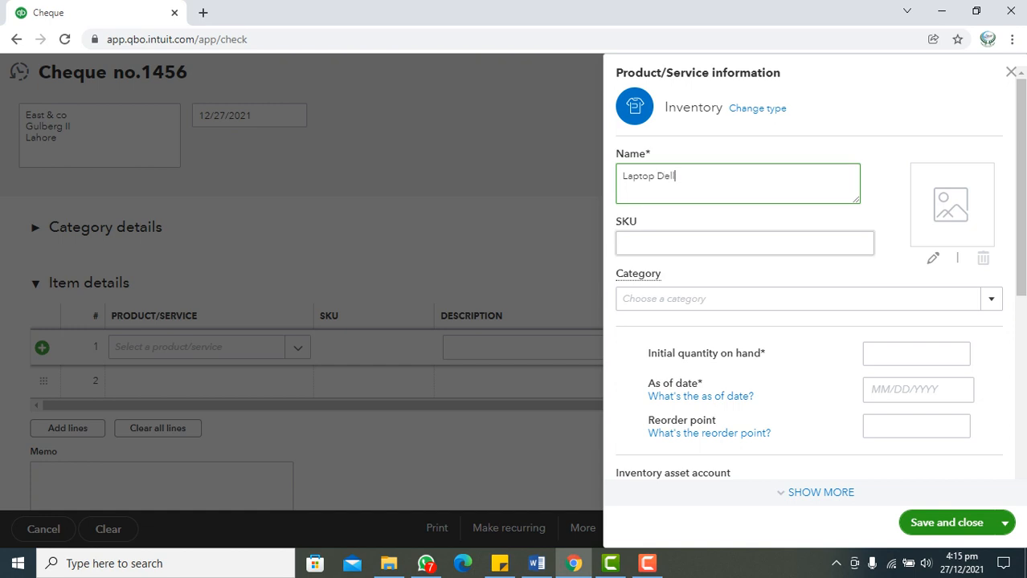
click(744, 243)
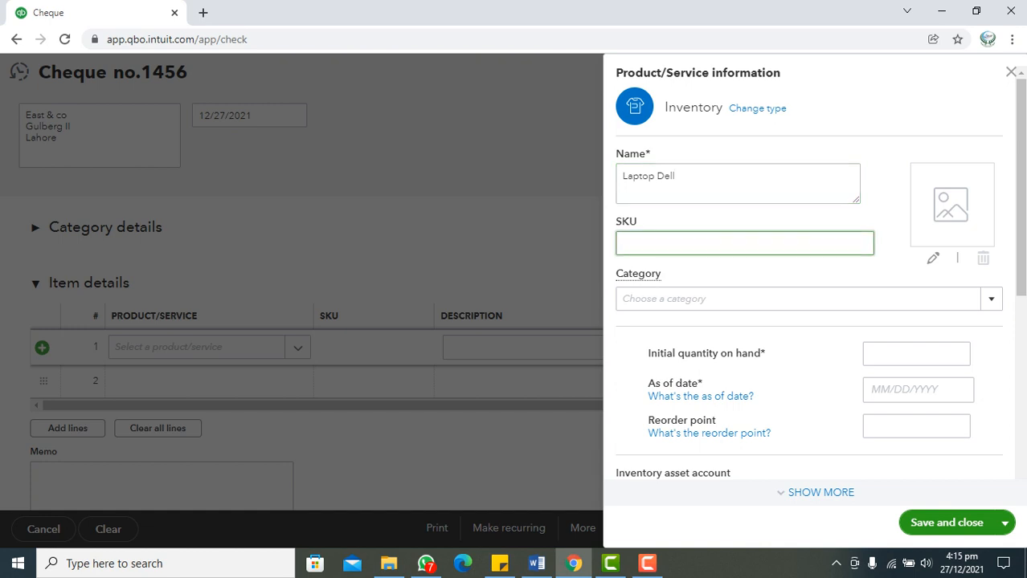
text(Pcs)
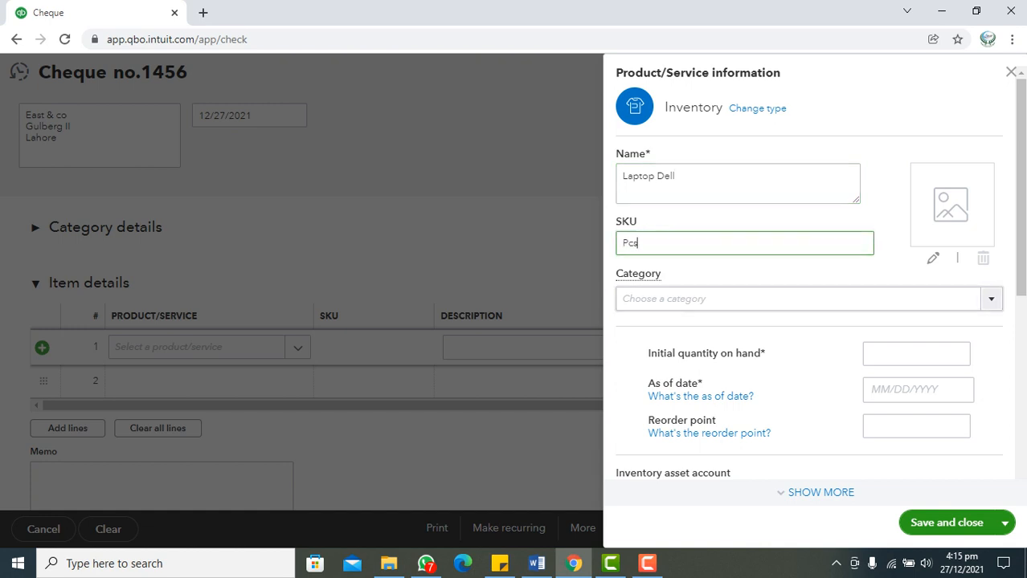
- Create the category Dell Black and assign it to the new product
key(Tab)
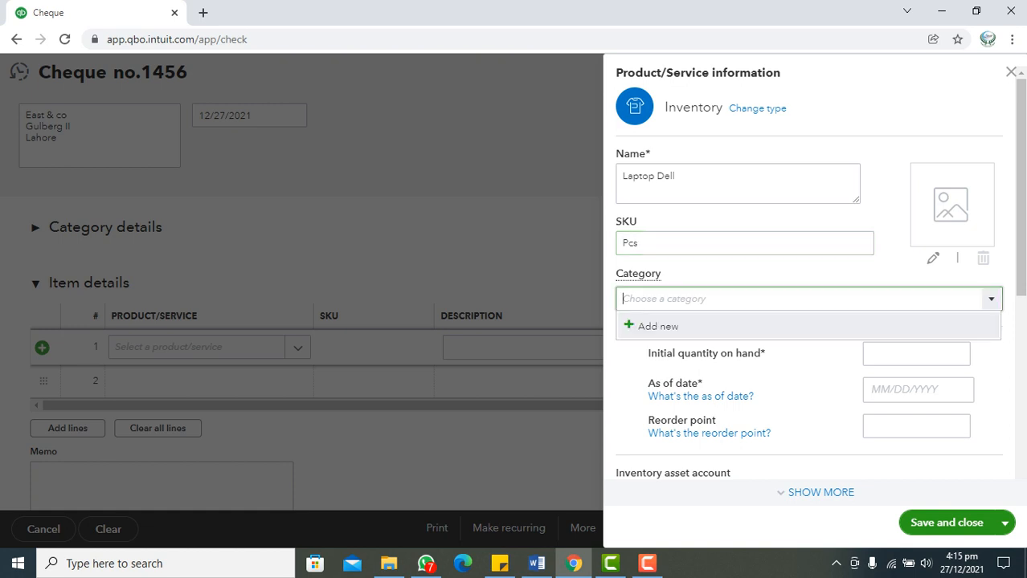
key(Return)
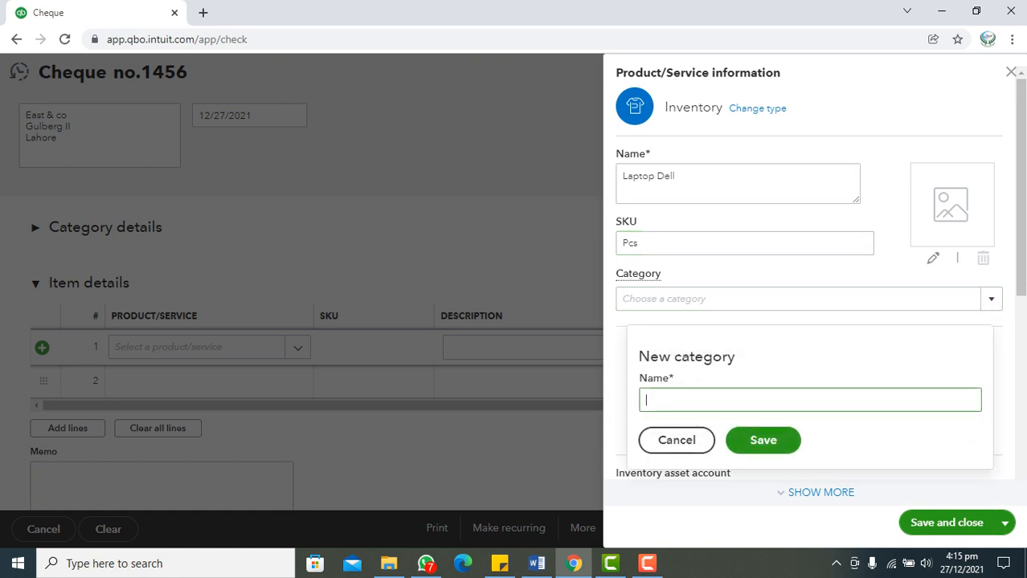
text(Dell Black)
click(763, 440)
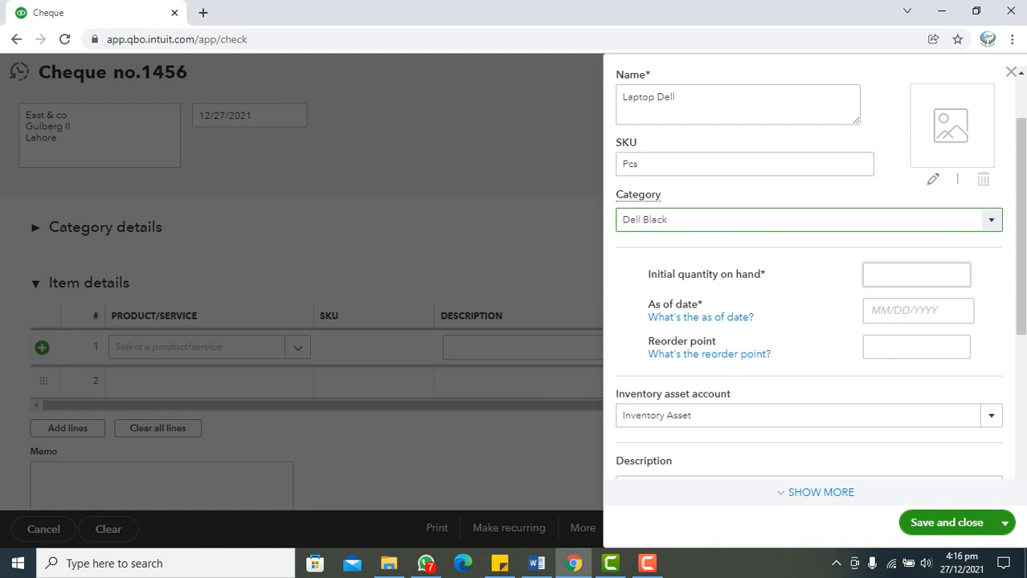
- Set the product's initial quantity on hand to 0 with an as-of date of 12/27/2021
click(916, 275)
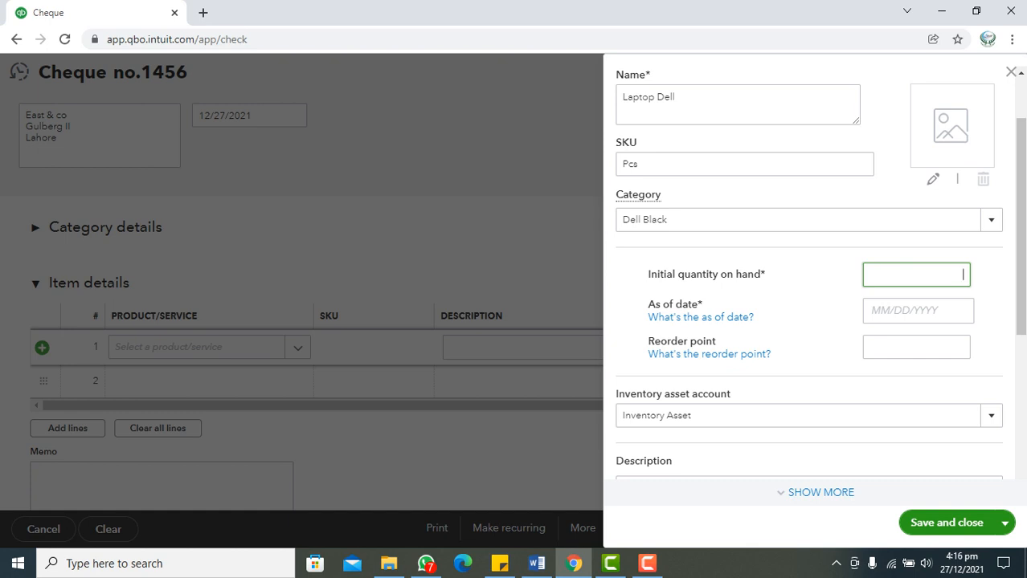
text(00)
key(Tab)
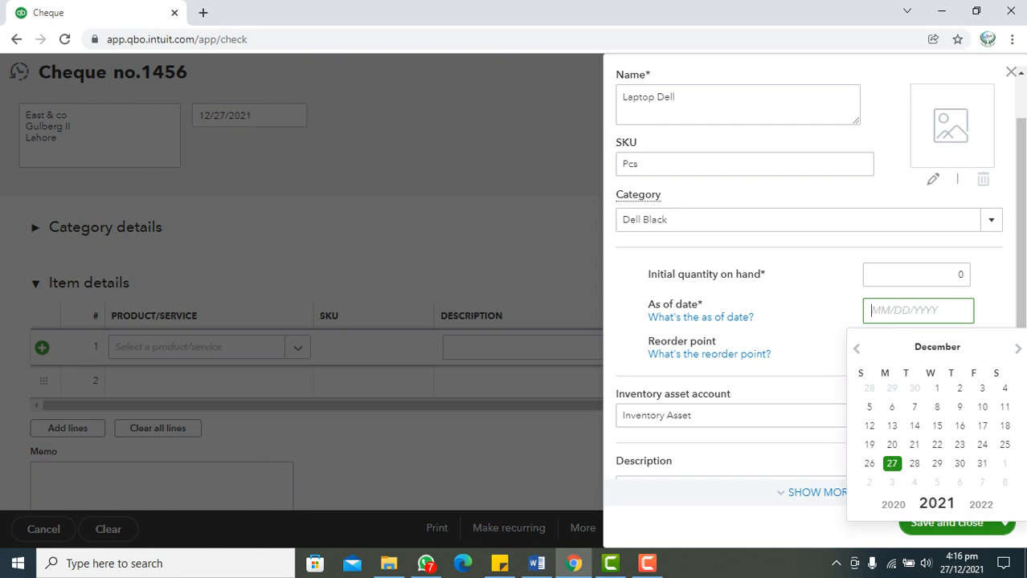
click(892, 464)
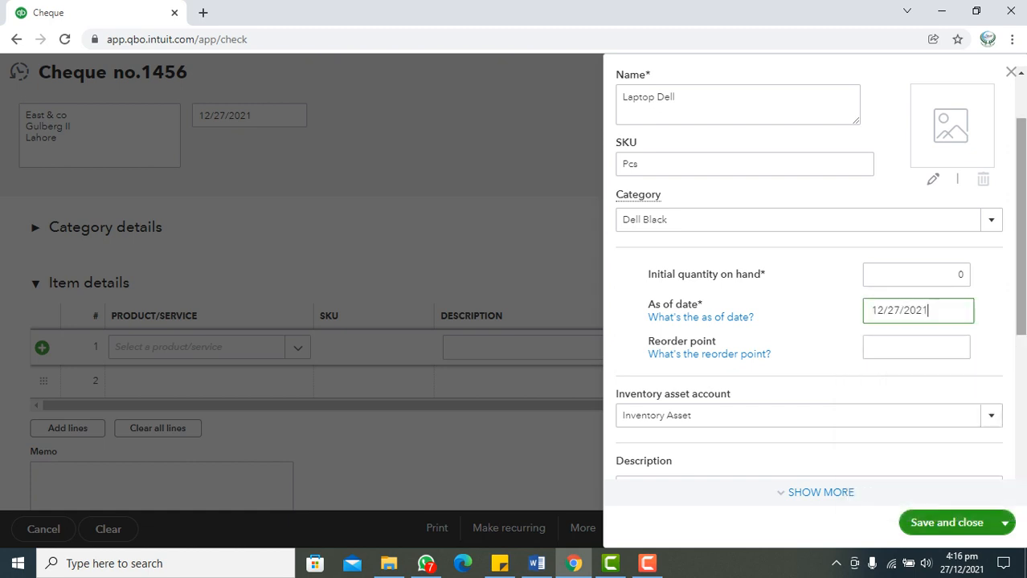
- Set the product's reorder point to 0 and select Inventory Asset as its inventory asset account
drag(1020, 241, 1020, 277)
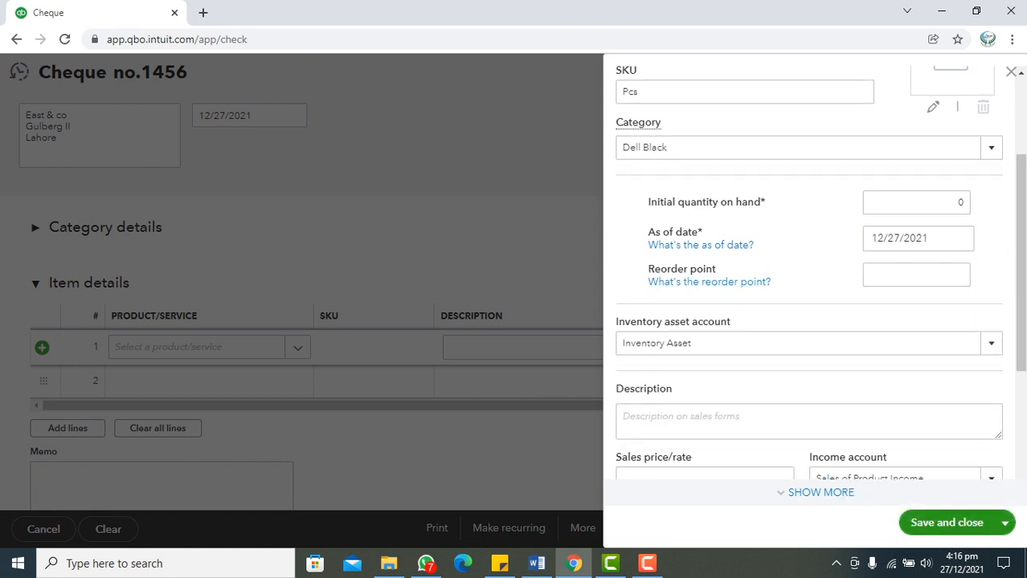
click(961, 274)
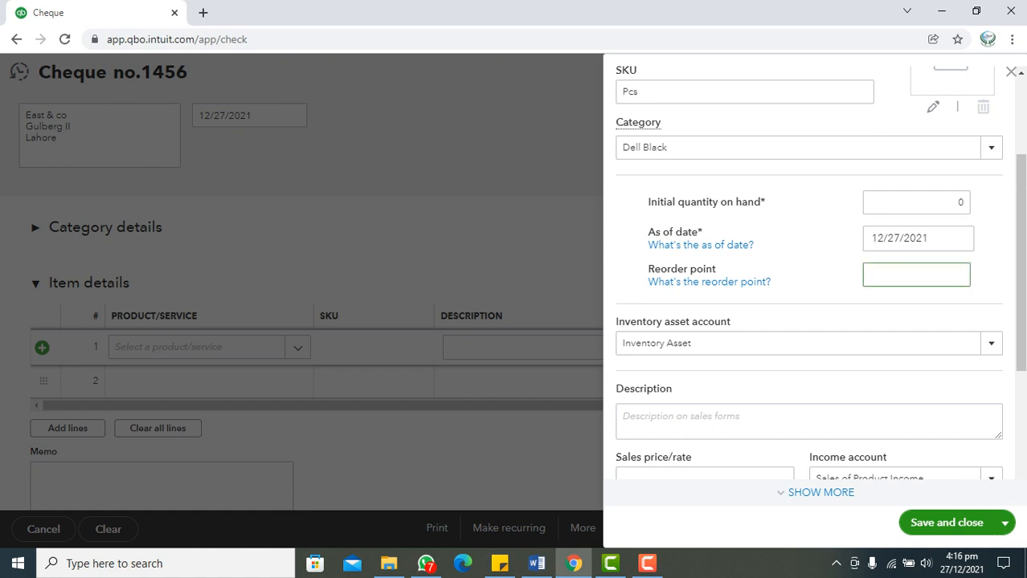
text(00)
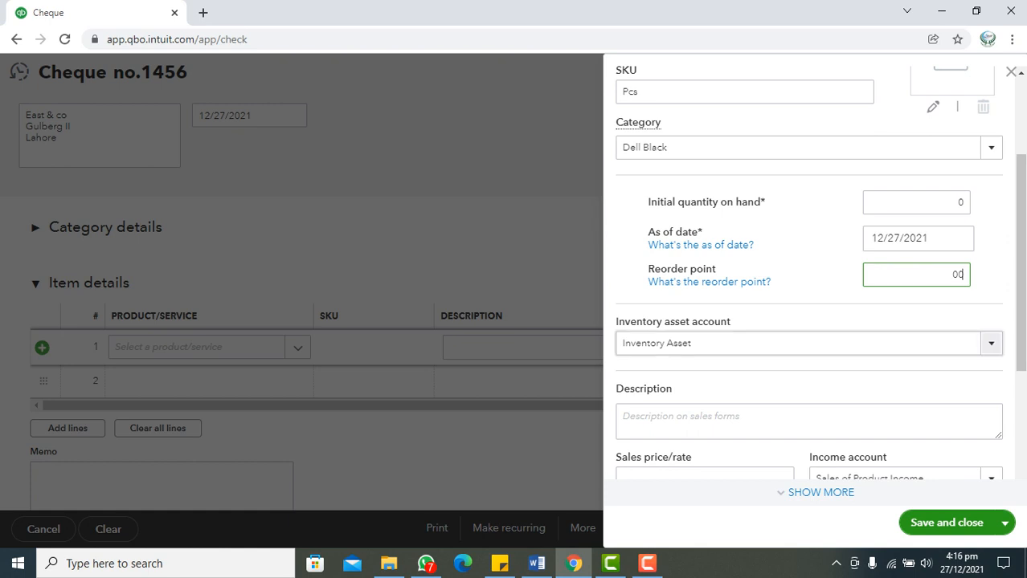
drag(1020, 267, 1021, 304)
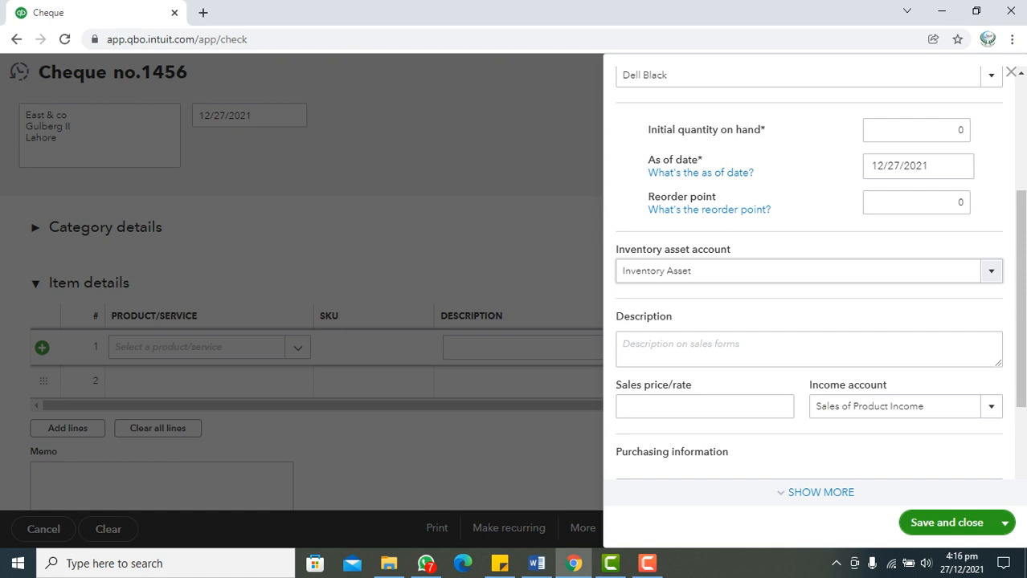
click(992, 272)
click(808, 353)
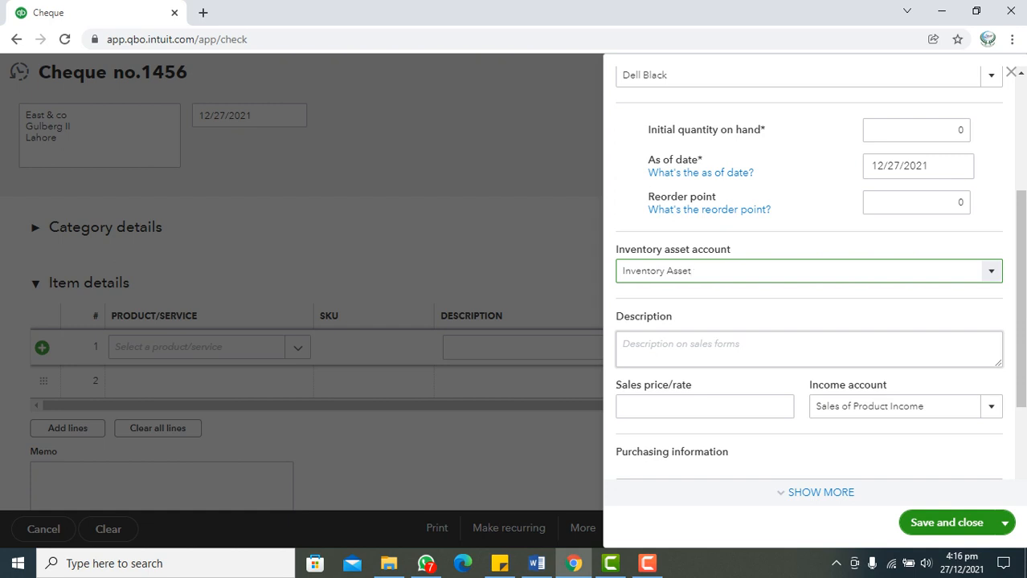
- Enter a cost of 70000 and a sales price of 90000 for the Laptop Dell product
scroll(809, 322, down, 1)
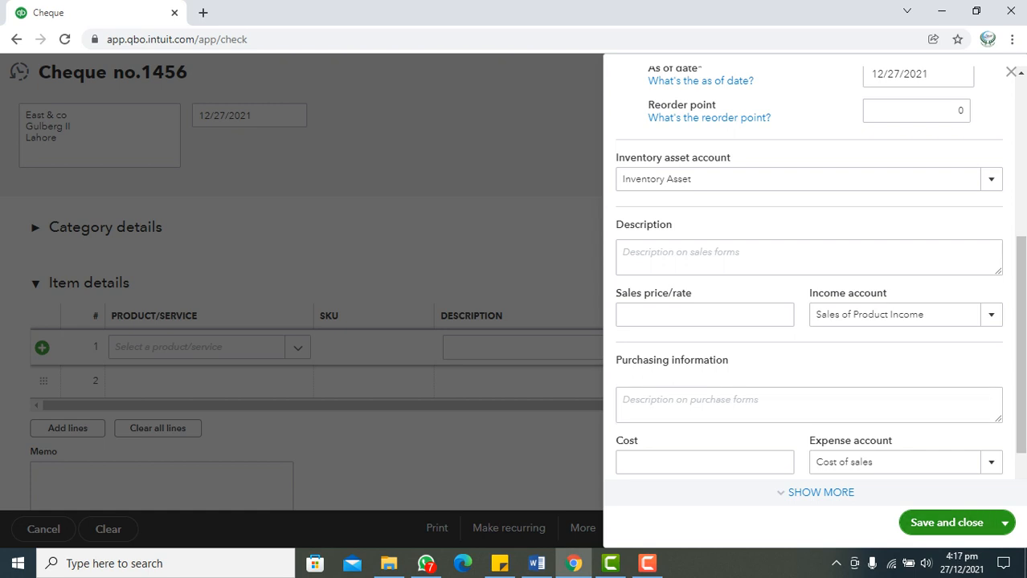
scroll(809, 273, up, 2)
scroll(808, 273, down, 1)
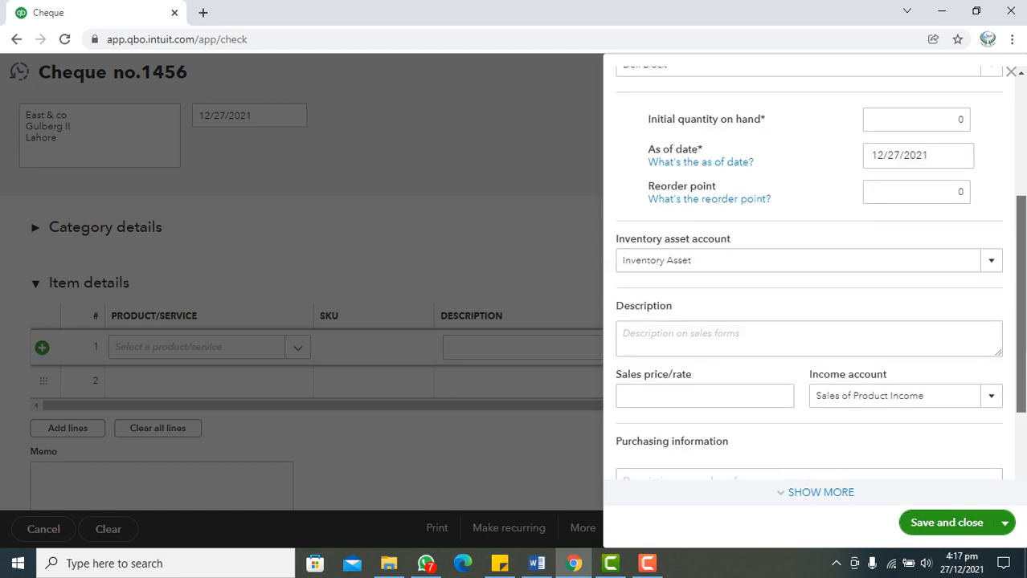
scroll(808, 273, down, 1)
scroll(809, 273, down, 1)
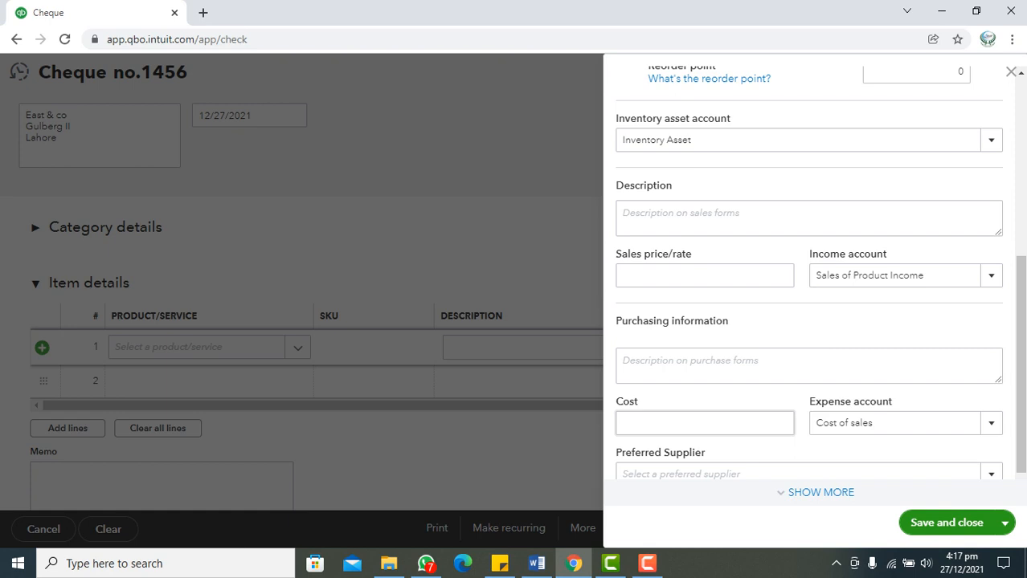
click(704, 423)
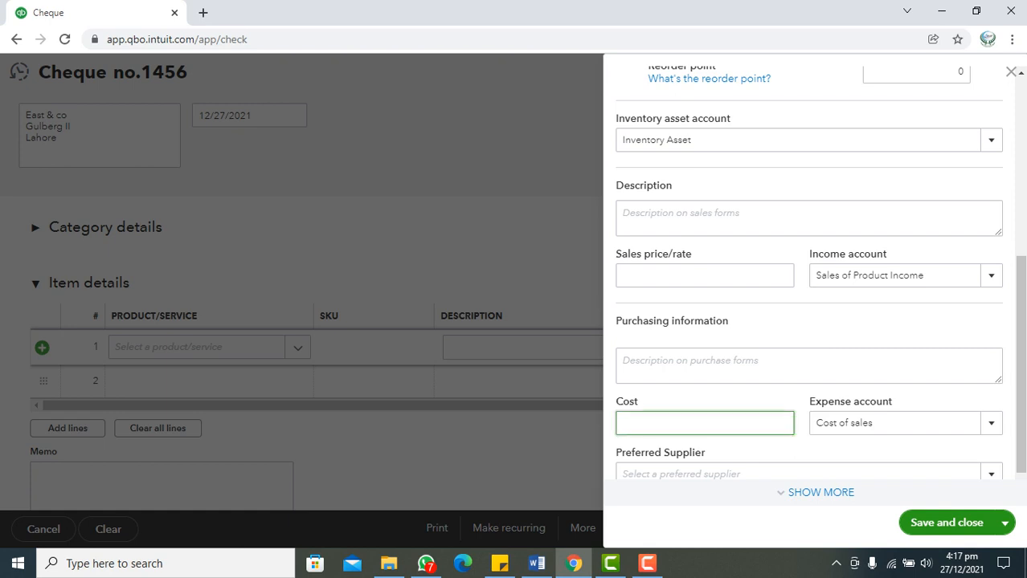
text(70000)
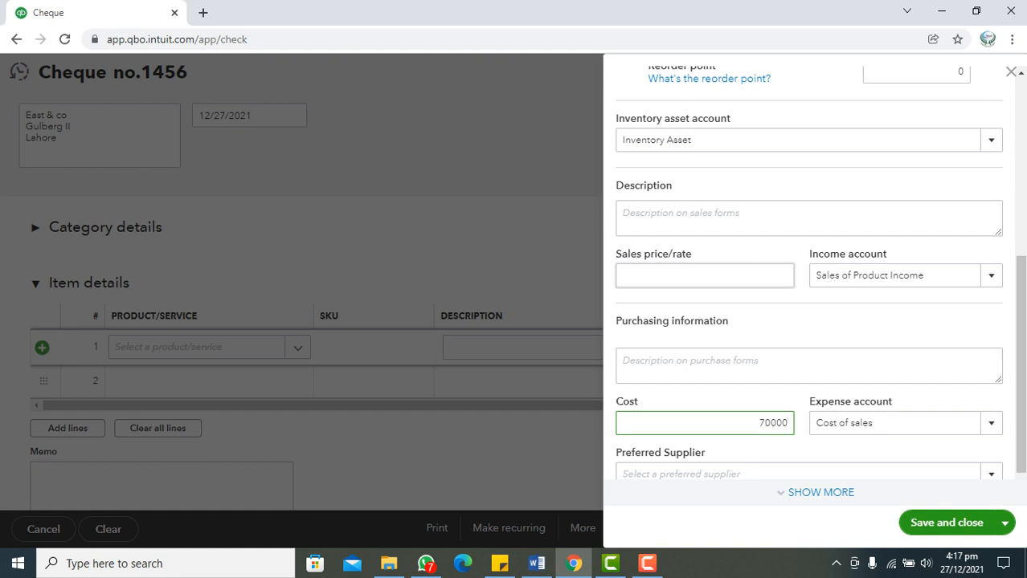
click(705, 276)
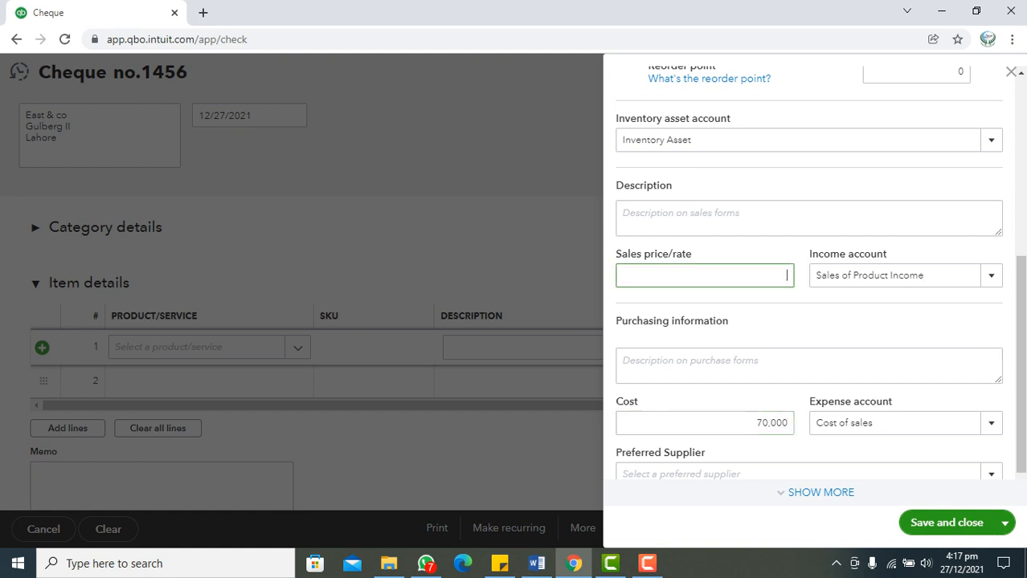
text(90000)
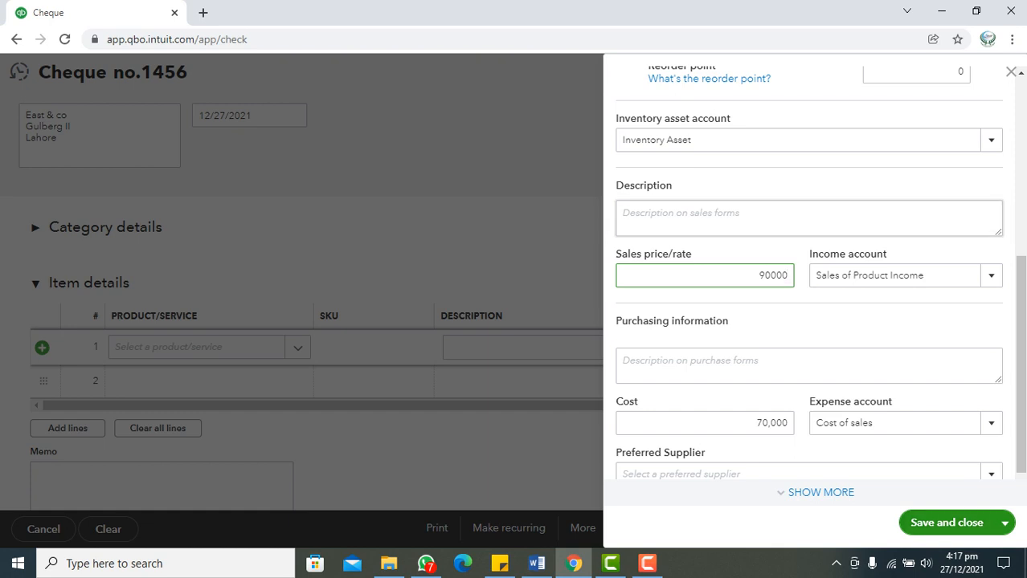
- Enter Laptop Dell Black as both the sales and purchase descriptions, and save the new product
click(808, 219)
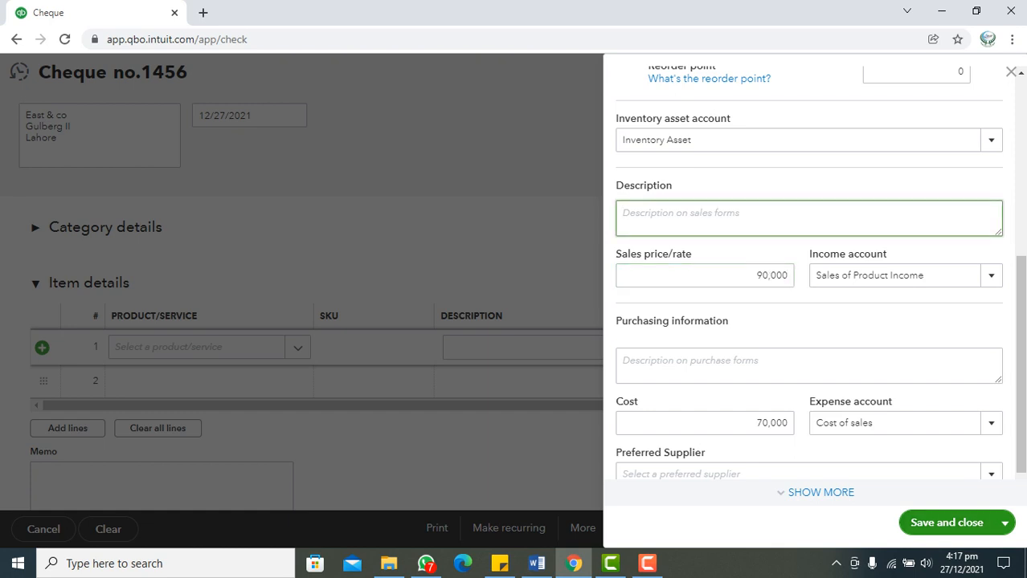
click(808, 366)
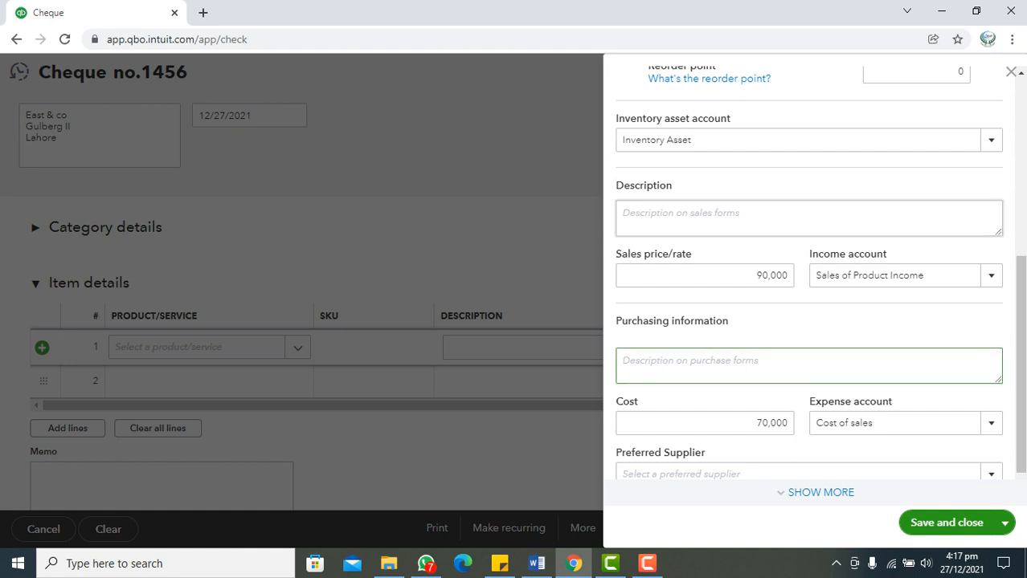
click(808, 219)
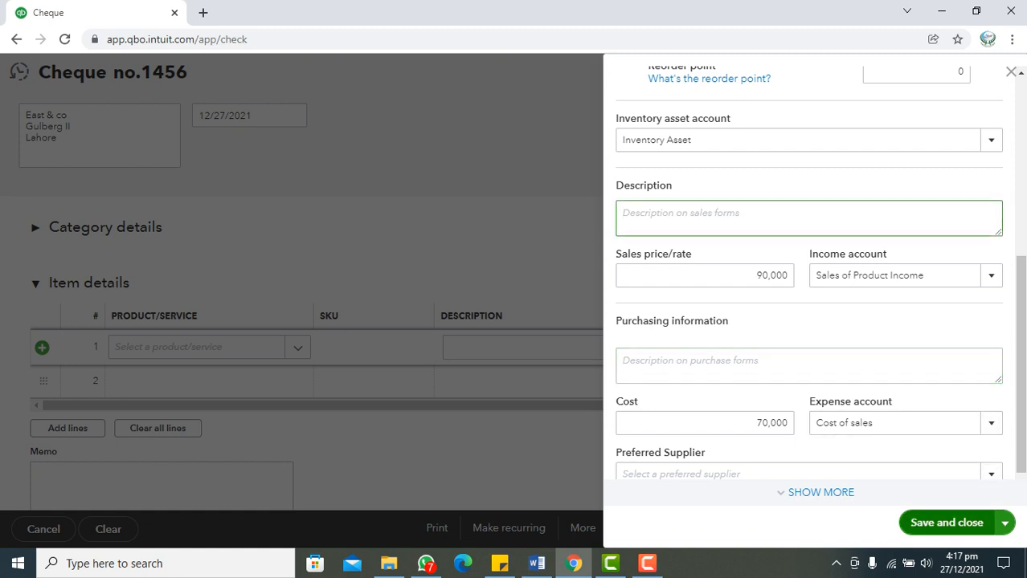
text(L)
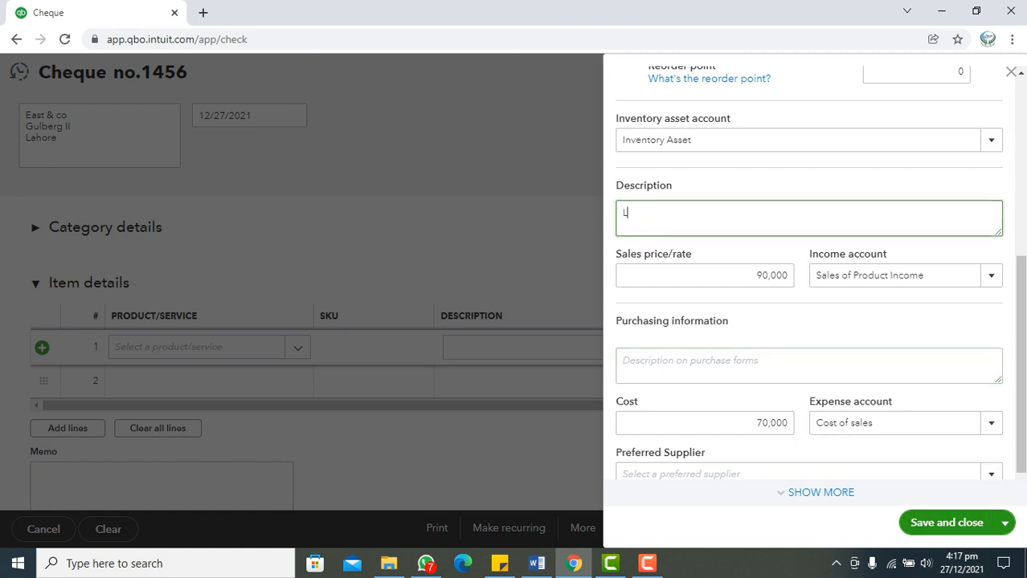
text(aptop)
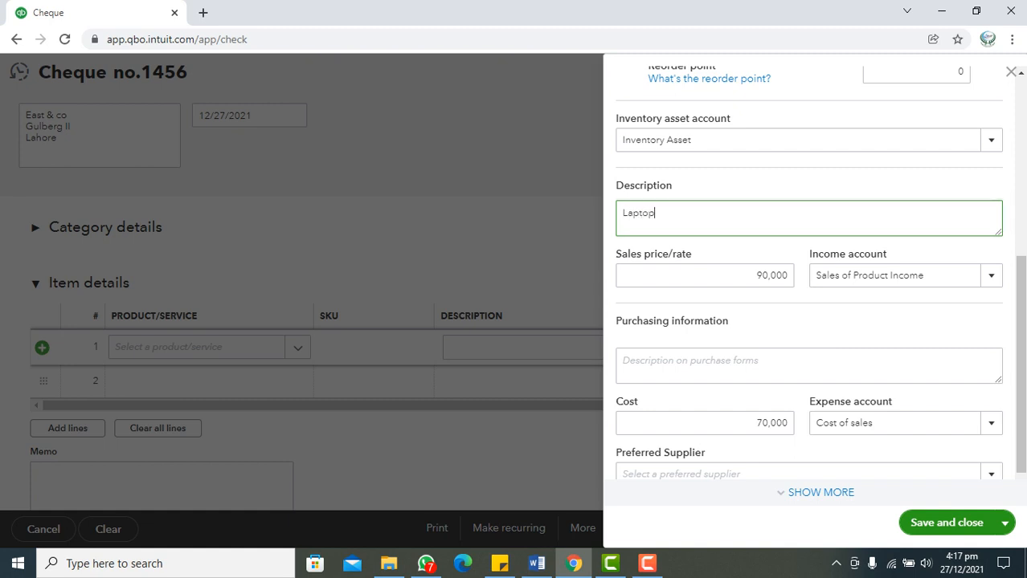
text( Dell Blacj)
key(BackSpace)
text(k)
key(ctrl+a)
key(ctrl+c)
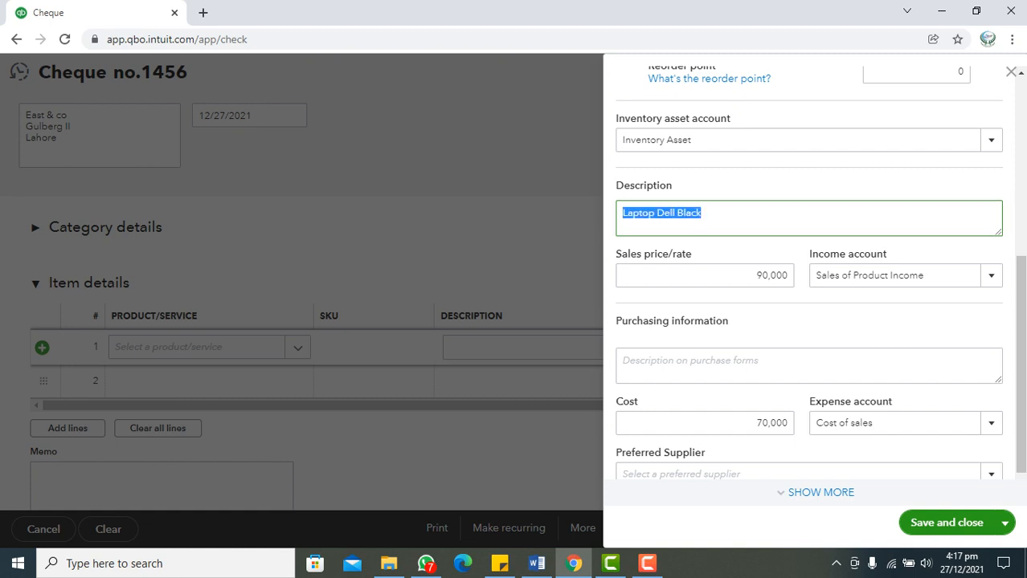
click(697, 366)
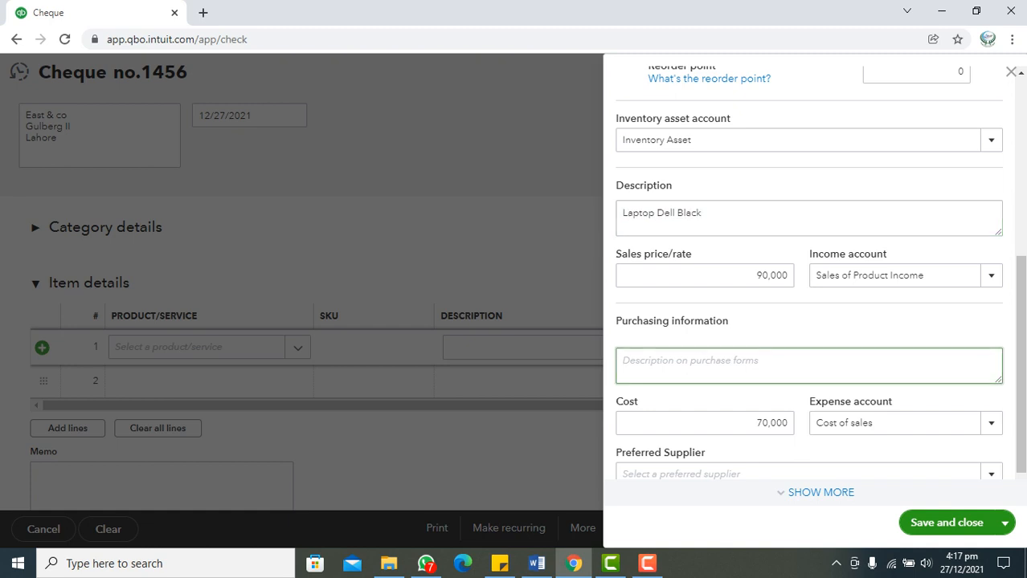
key(ctrl+v)
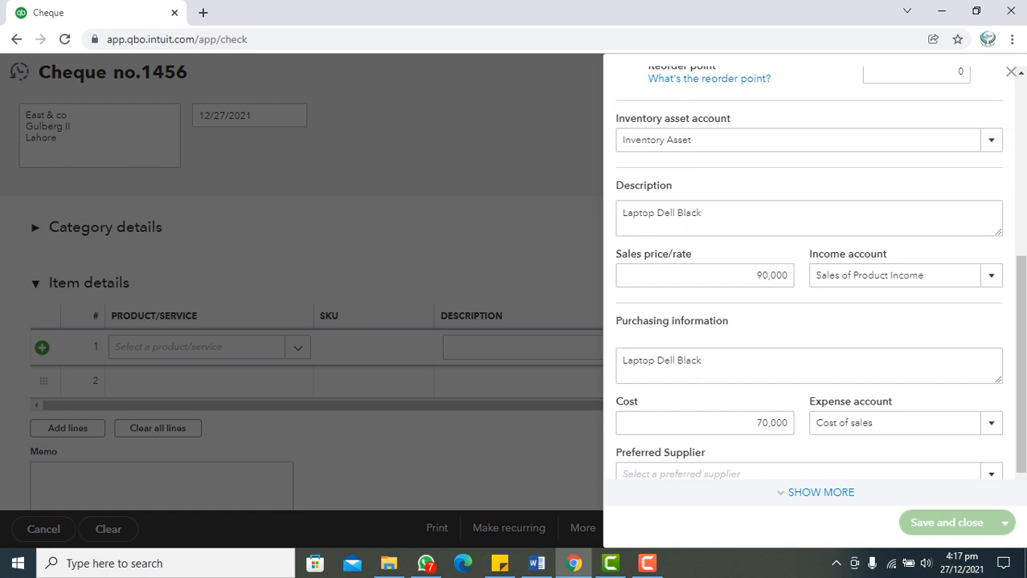
scroll(819, 273, down, 1)
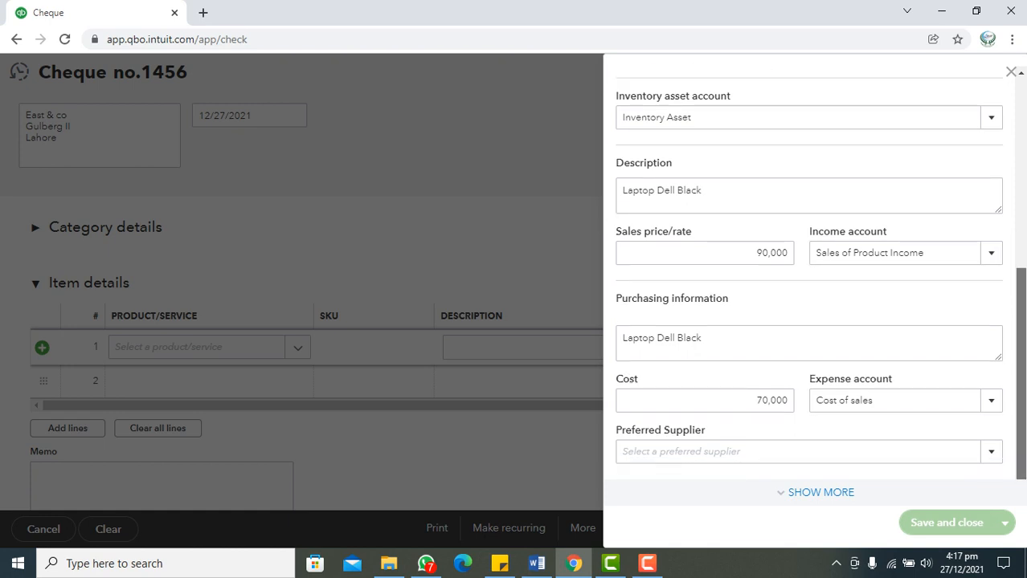
click(946, 522)
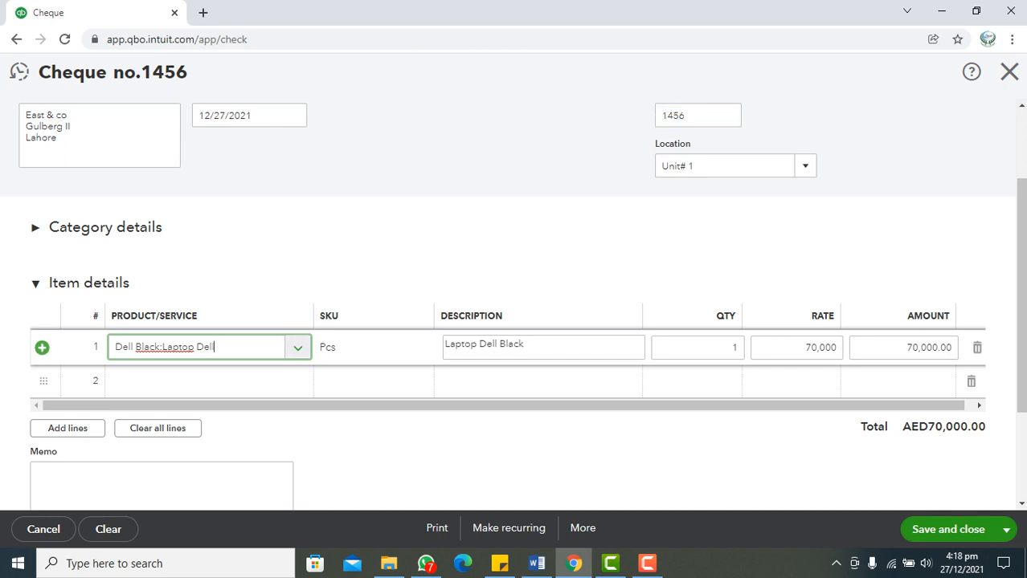
- Set the quantity on the cheque's Laptop Dell item line to 5
click(298, 347)
click(374, 348)
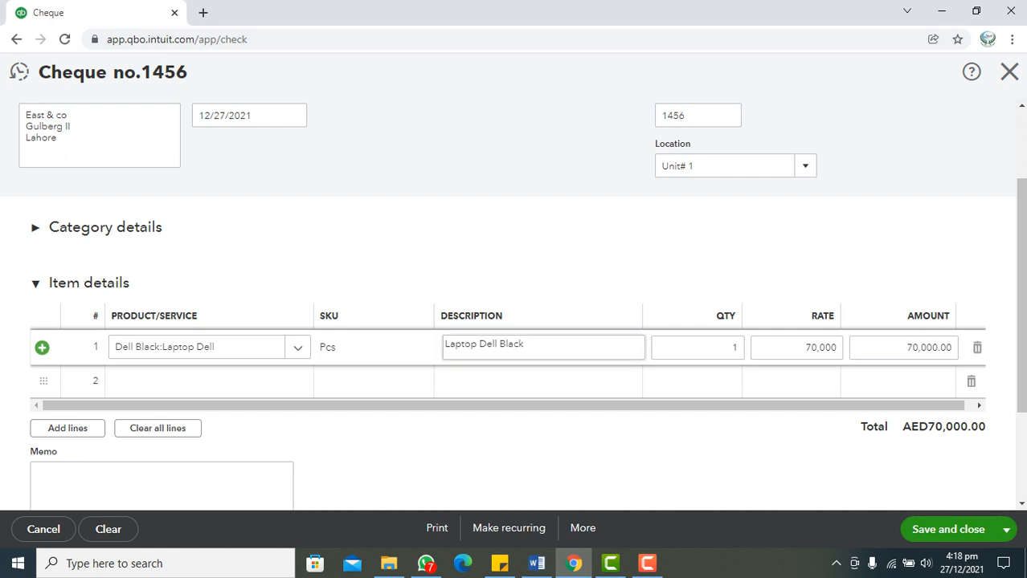
click(699, 348)
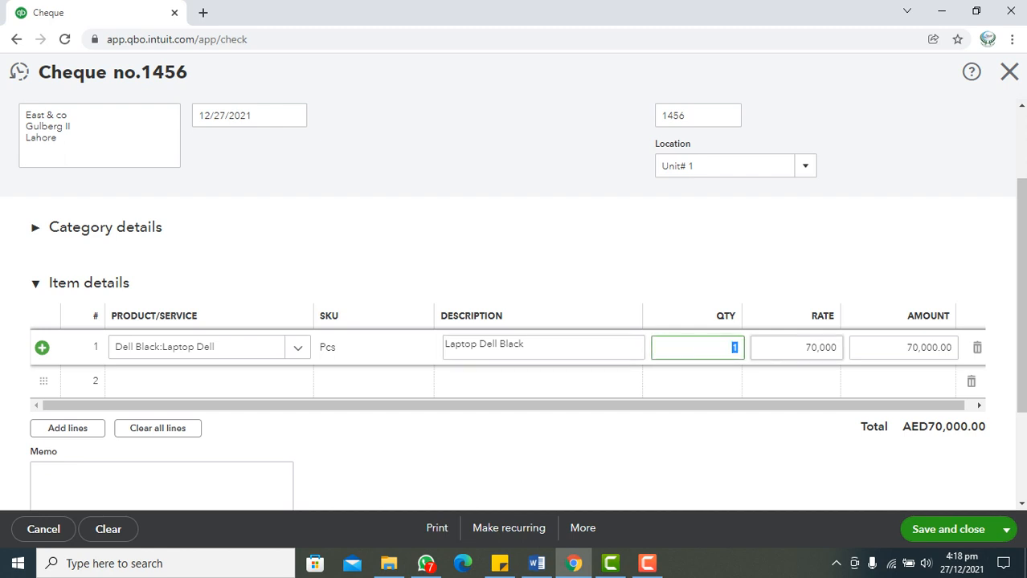
text(5)
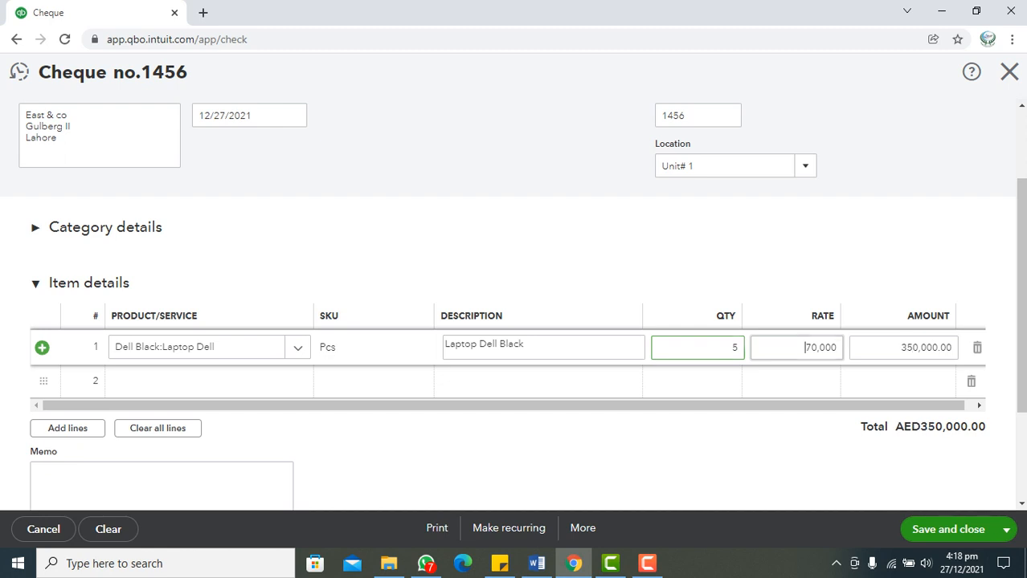
key(Tab)
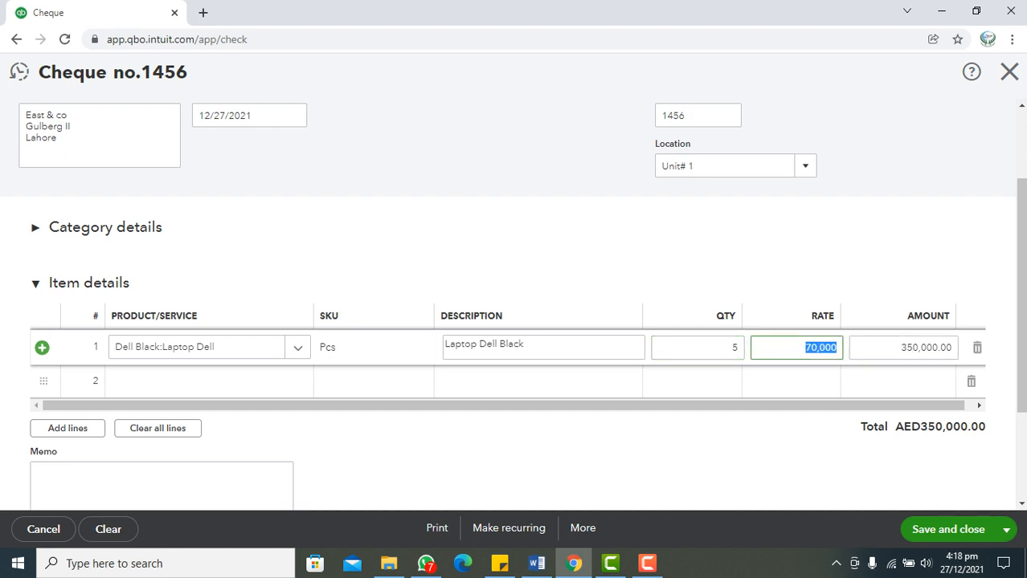
drag(1021, 346, 1022, 427)
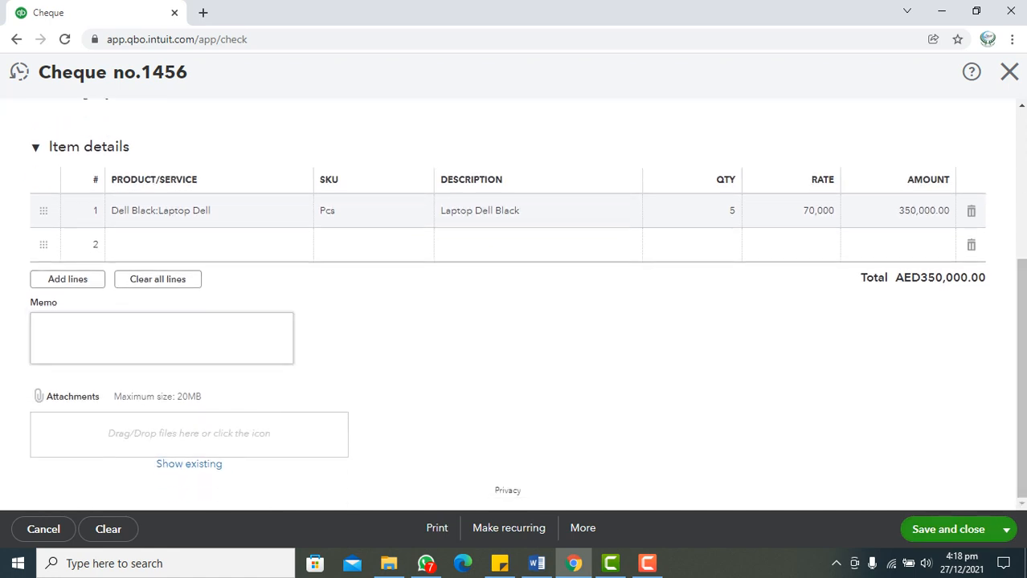
click(161, 337)
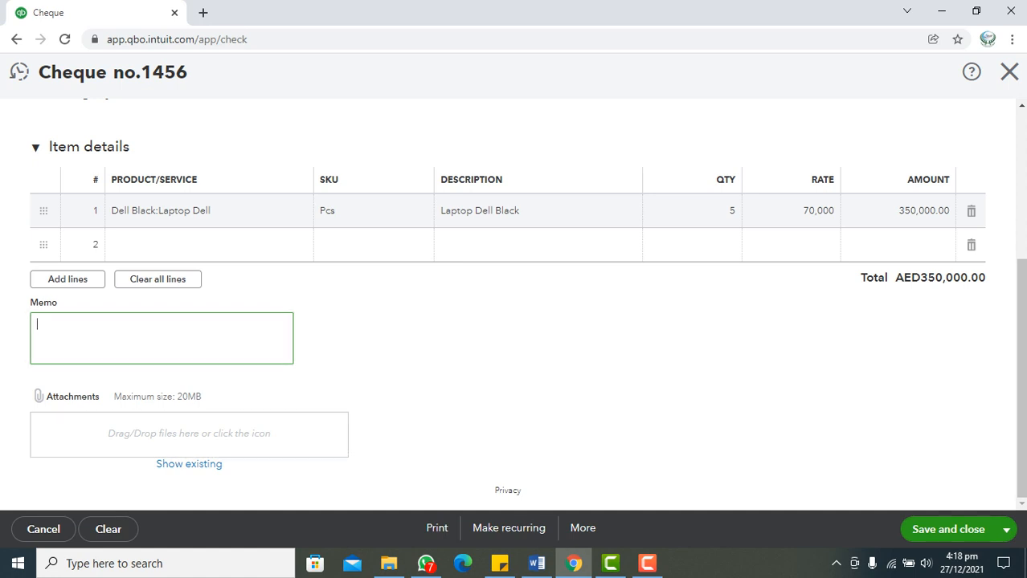
click(71, 397)
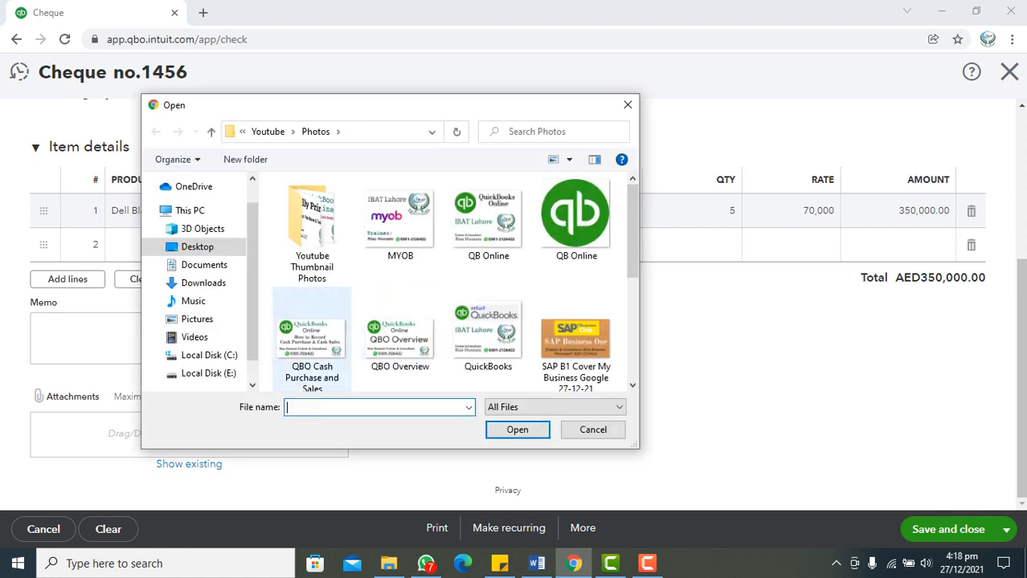
click(628, 104)
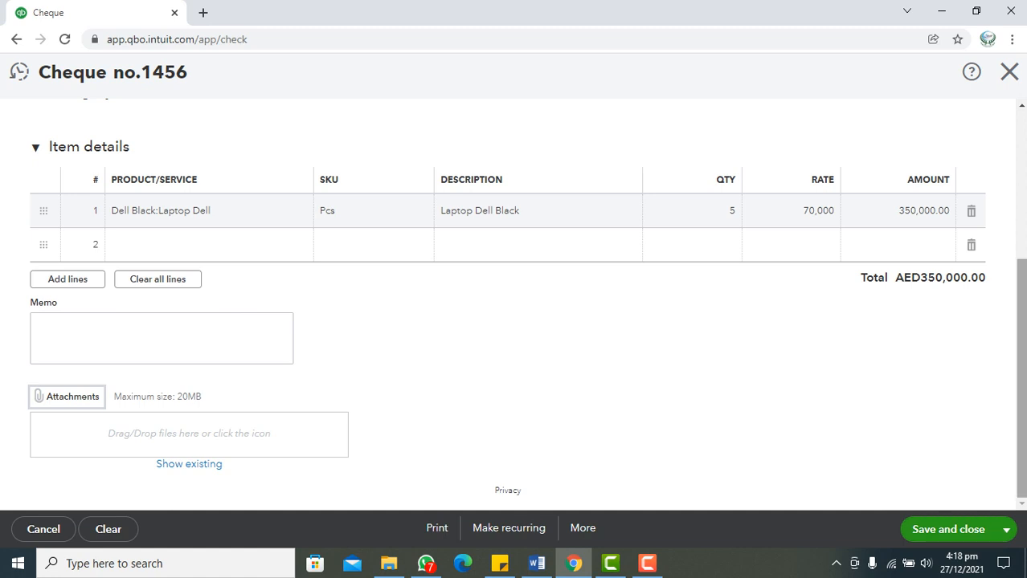
- Save the completed cheque and close it
scroll(514, 305, up, 3)
scroll(514, 305, down, 3)
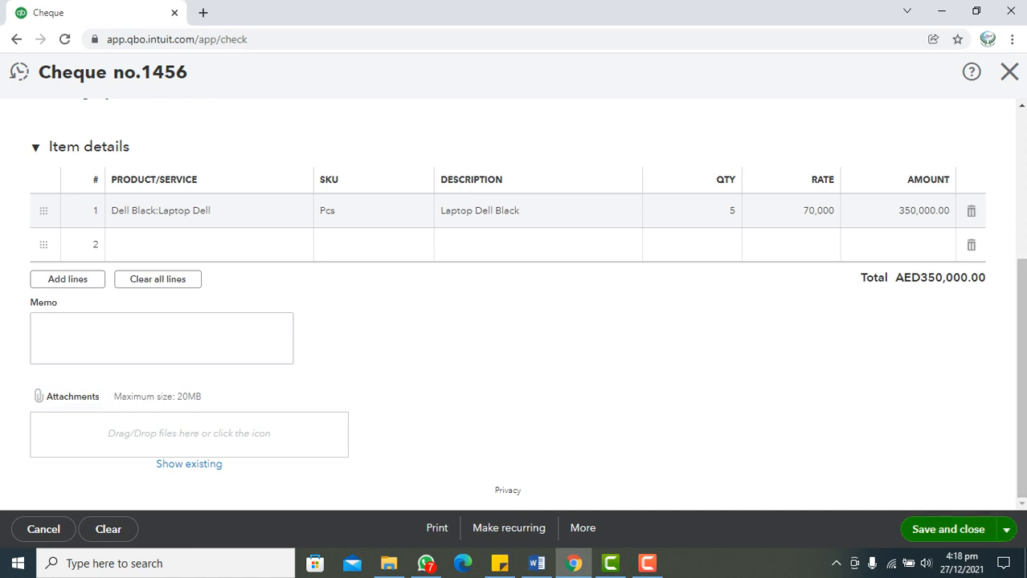
click(948, 530)
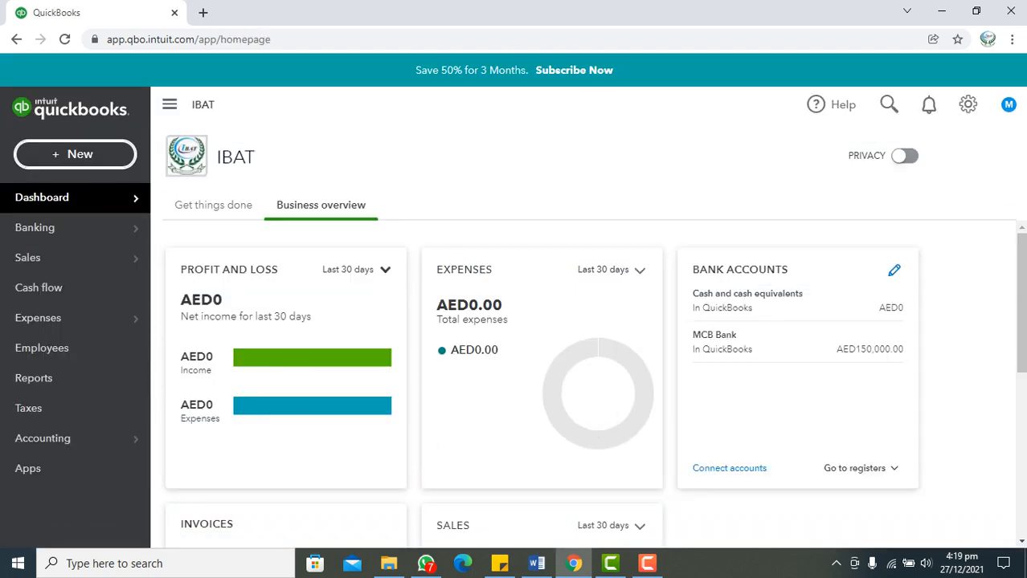
- Start a new sales receipt and create Cash Sales Customers as its customer
click(75, 154)
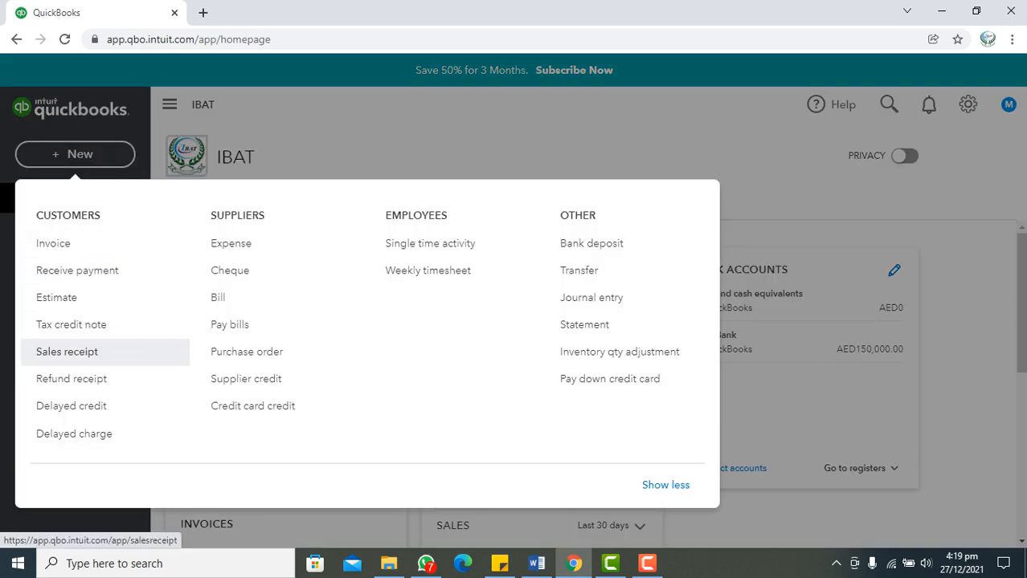
click(66, 352)
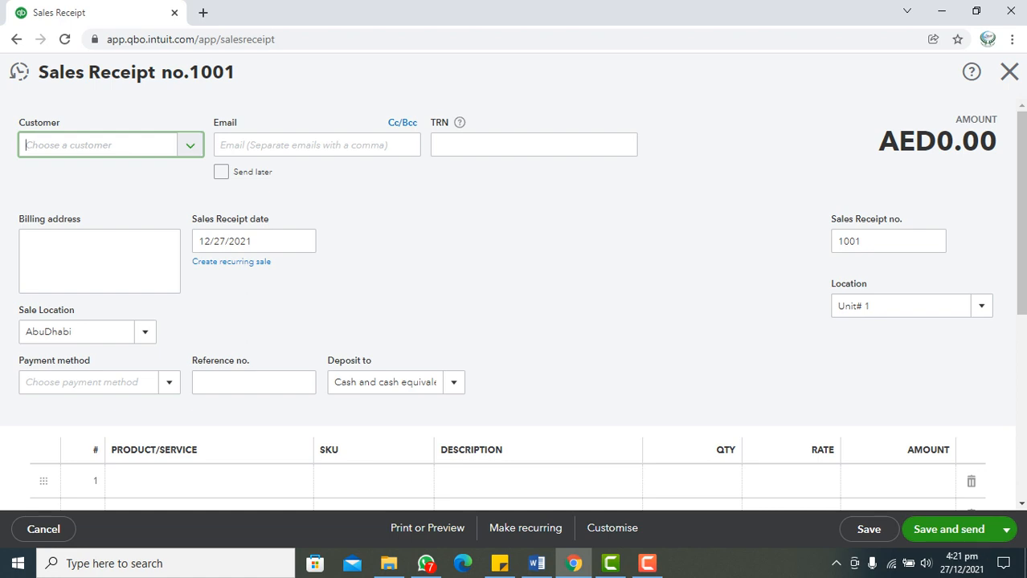
key(Down)
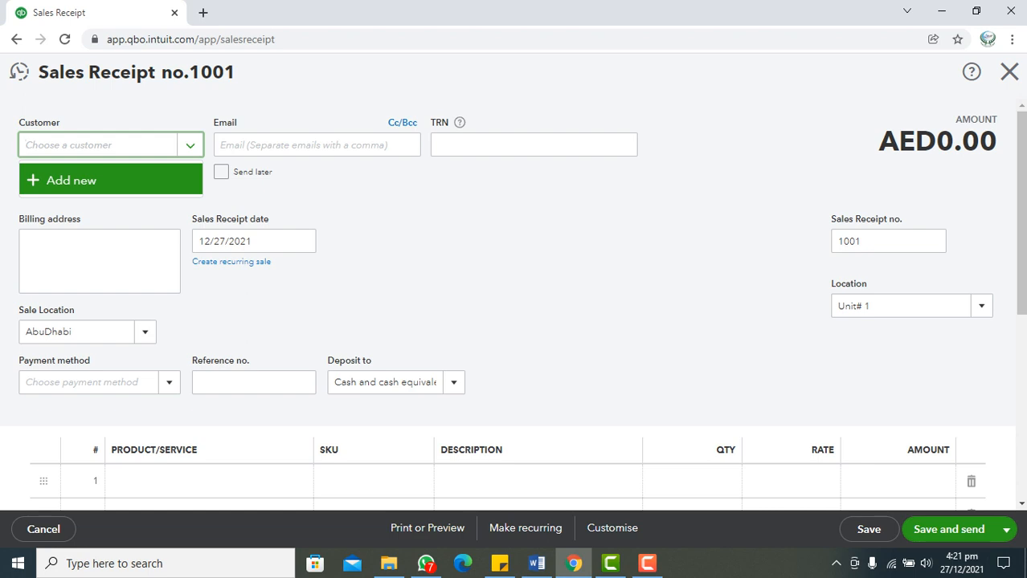
key(Escape)
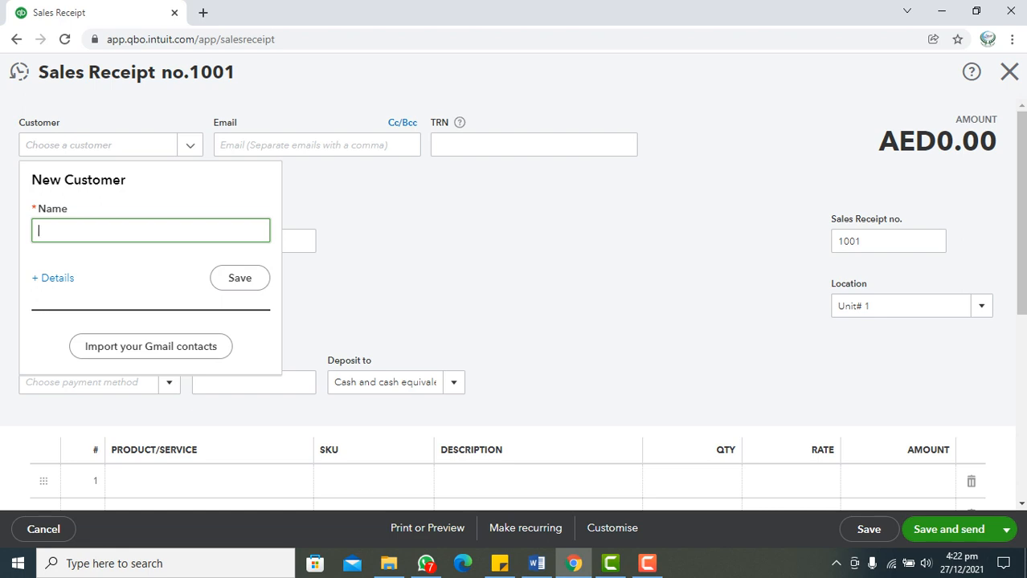
text(Cash Sales)
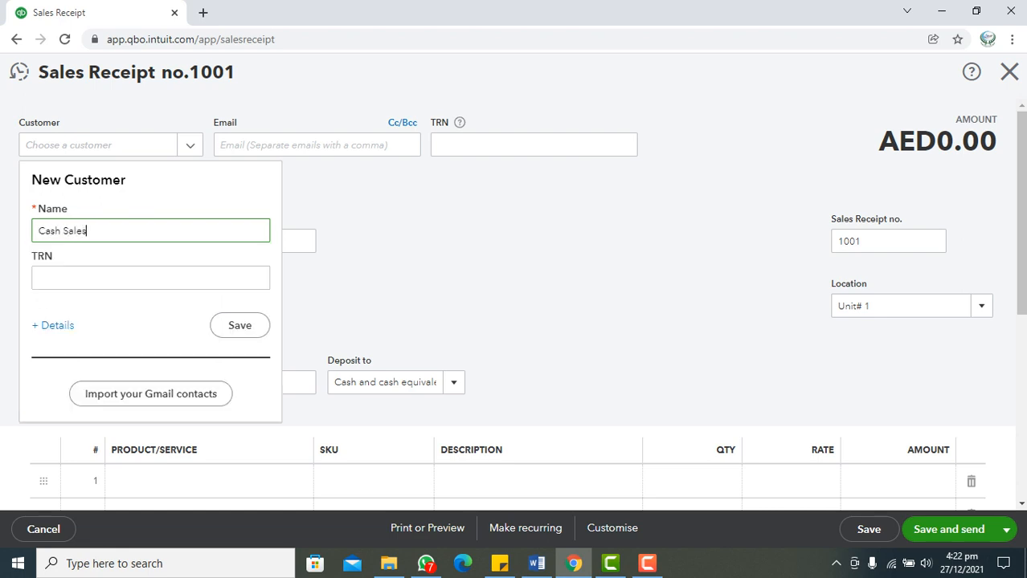
text( Customers)
click(239, 326)
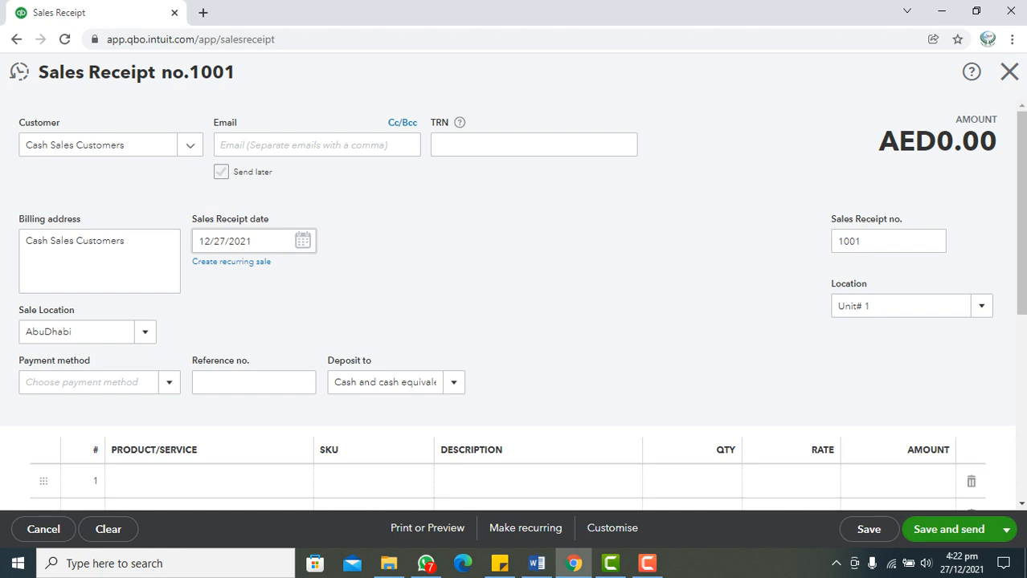
- Set the sales receipt date to 12/27/2021
click(303, 241)
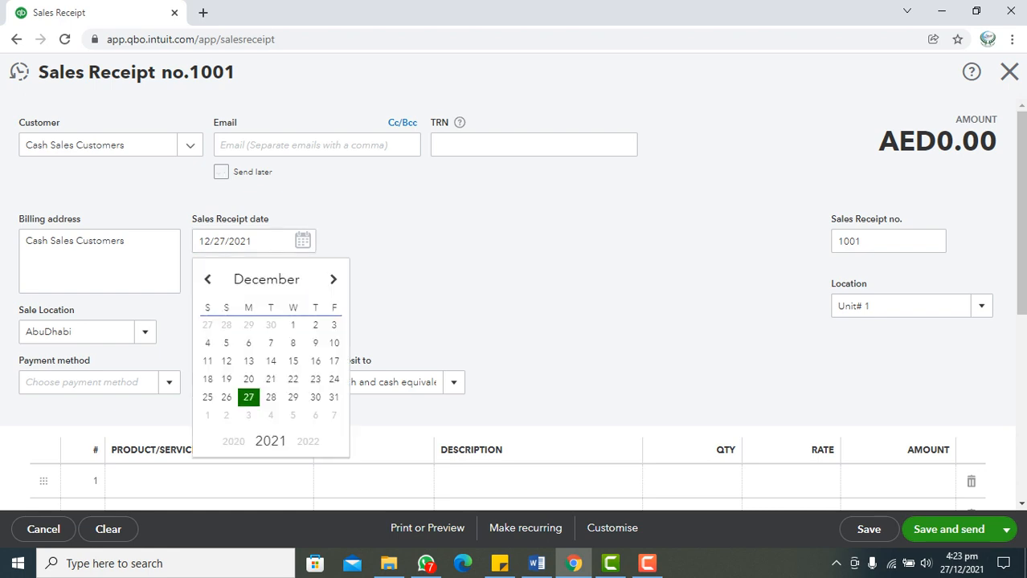
click(248, 397)
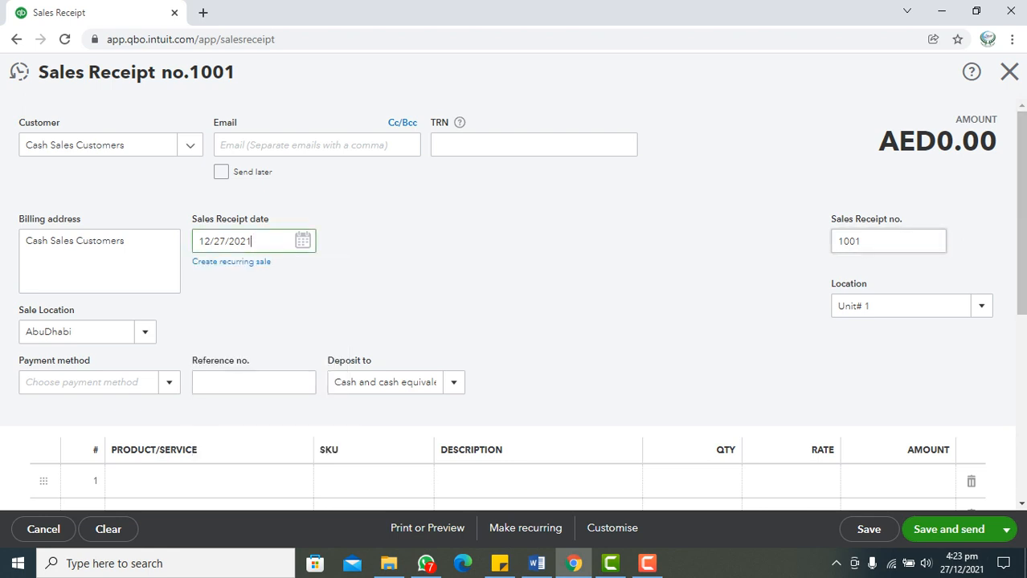
drag(868, 241, 834, 242)
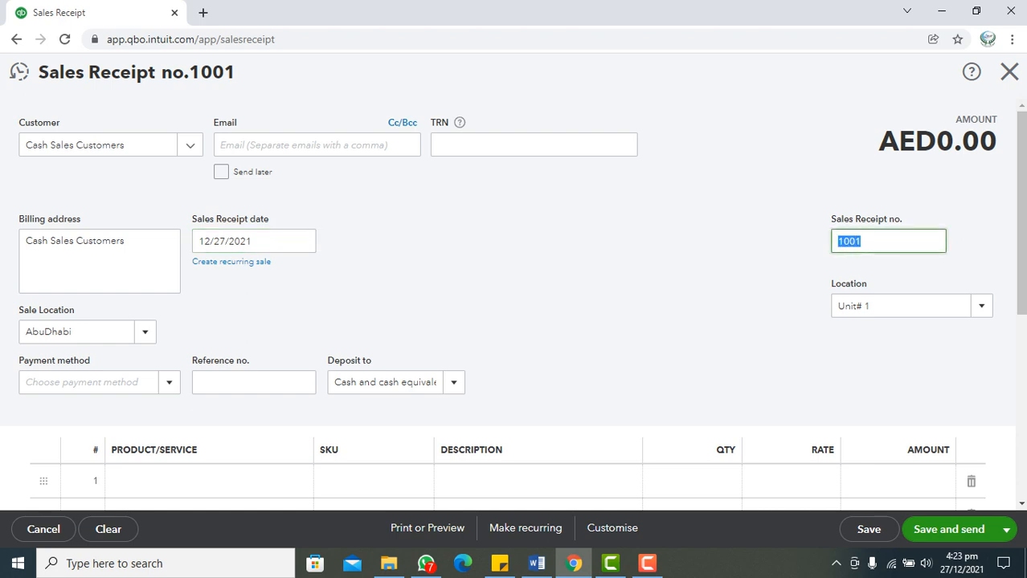
click(865, 241)
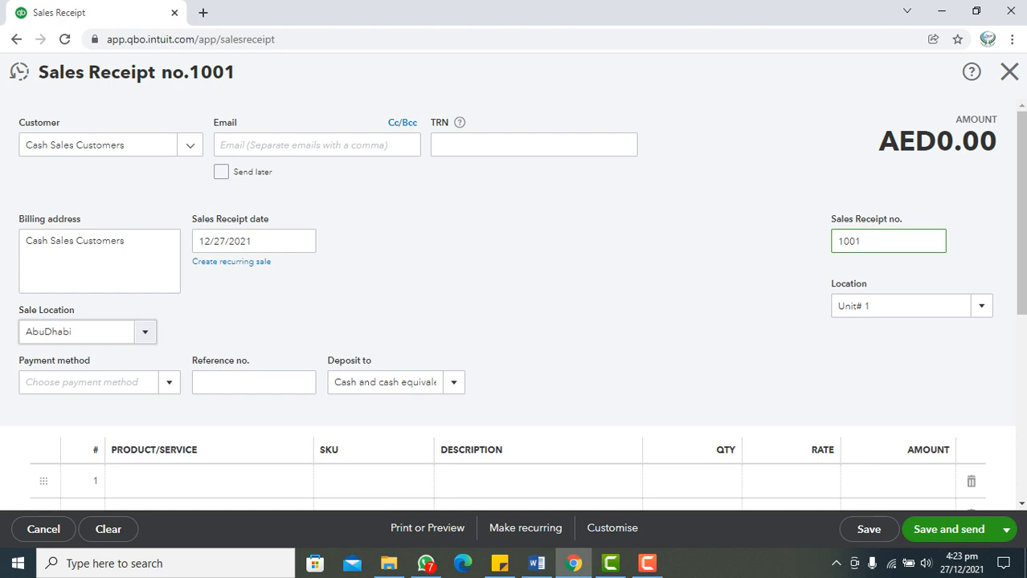
- Set the receipt's sale location to Dubai and its payment method to Cash
click(146, 332)
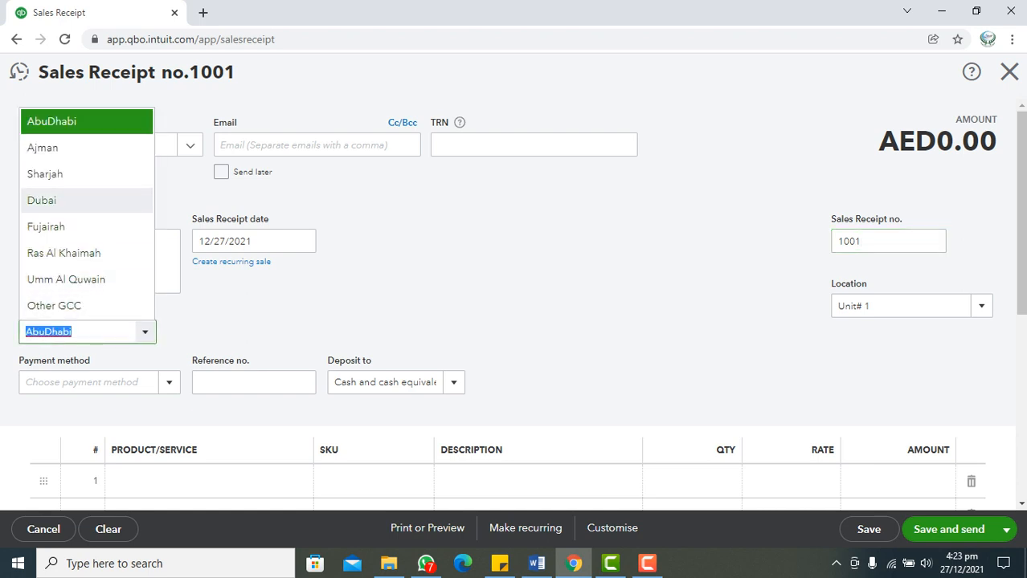
click(42, 200)
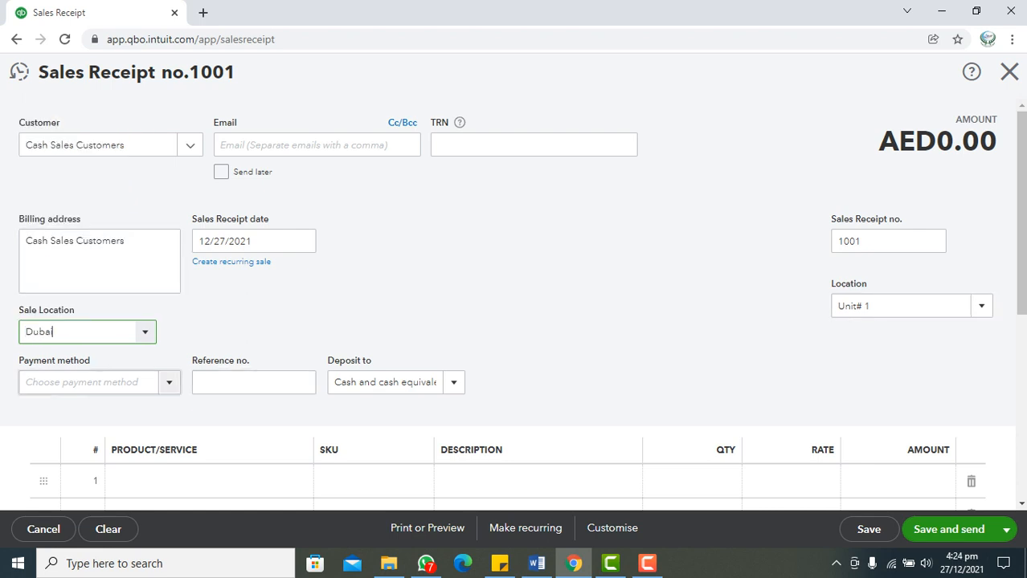
click(168, 383)
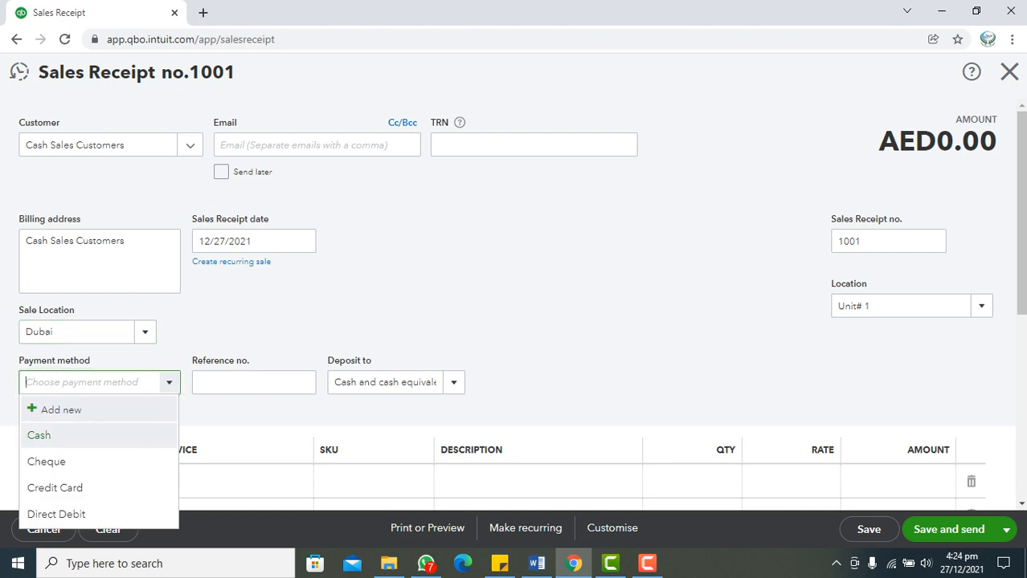
click(39, 435)
key(Tab)
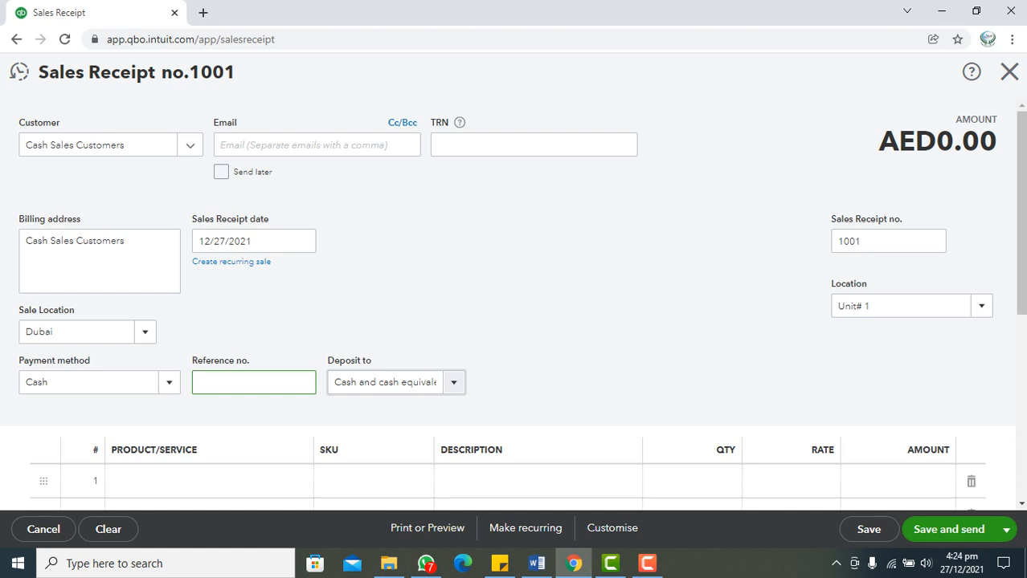
- Create a cash and cash equivalents account of detail type Bank named Cash Sales as the receipt's deposit account
key(Tab)
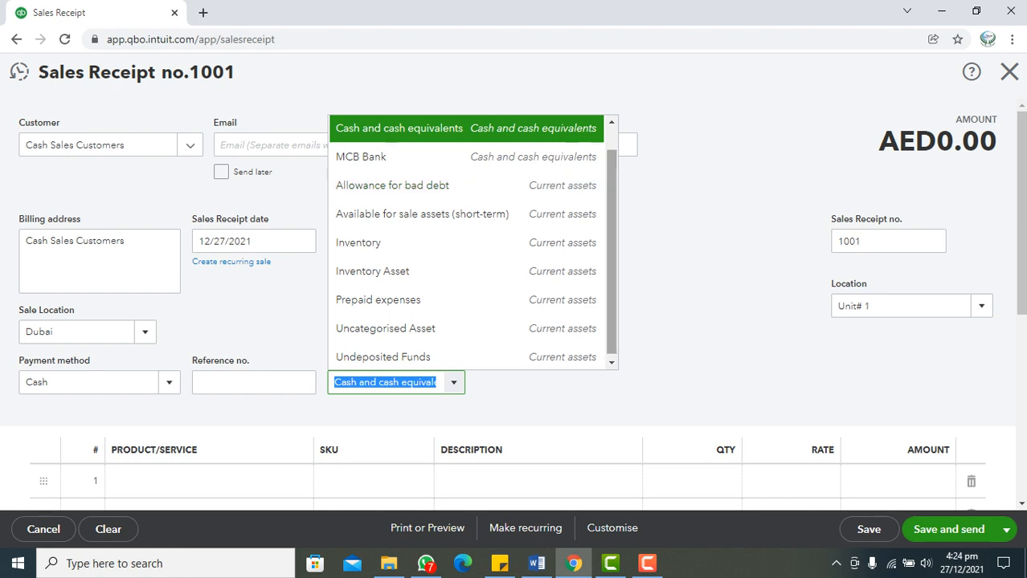
drag(611, 195, 612, 171)
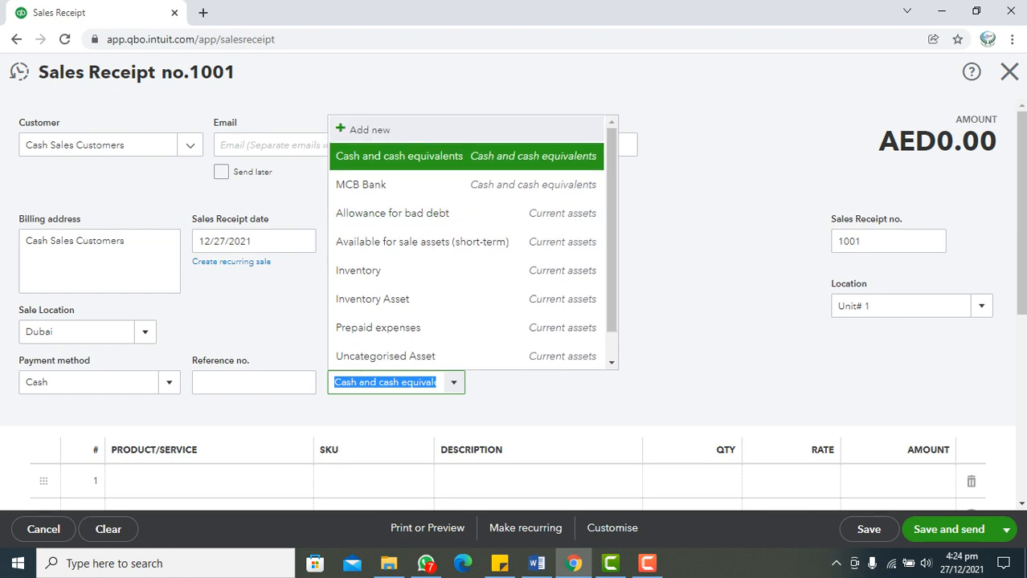
key(BackSpace)
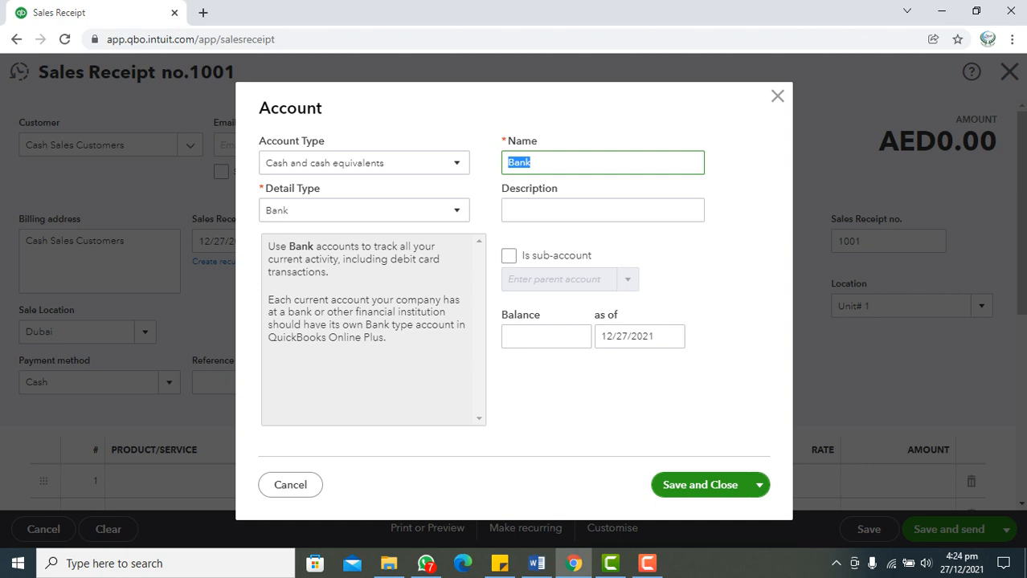
text(Cash Sales)
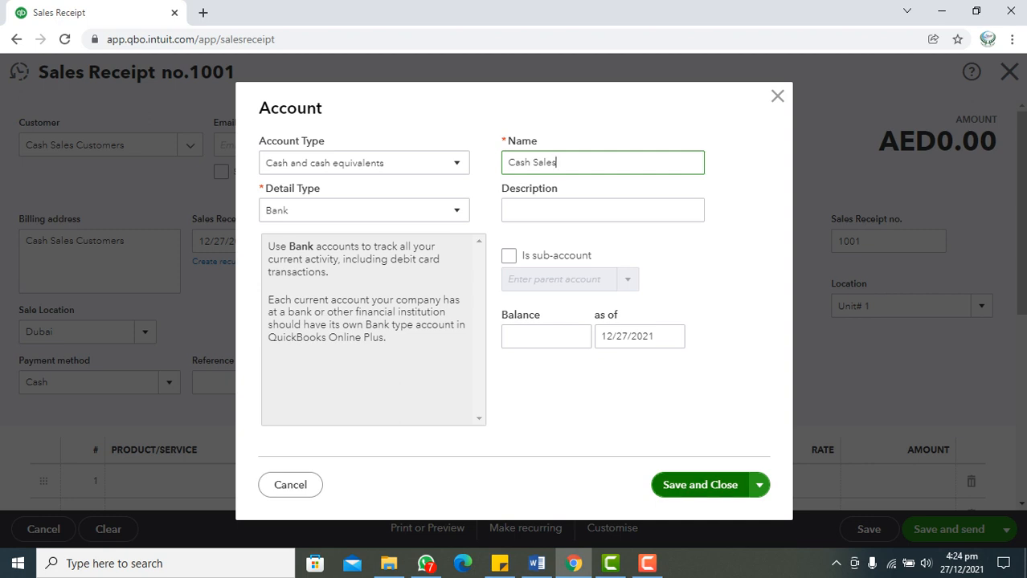
click(700, 485)
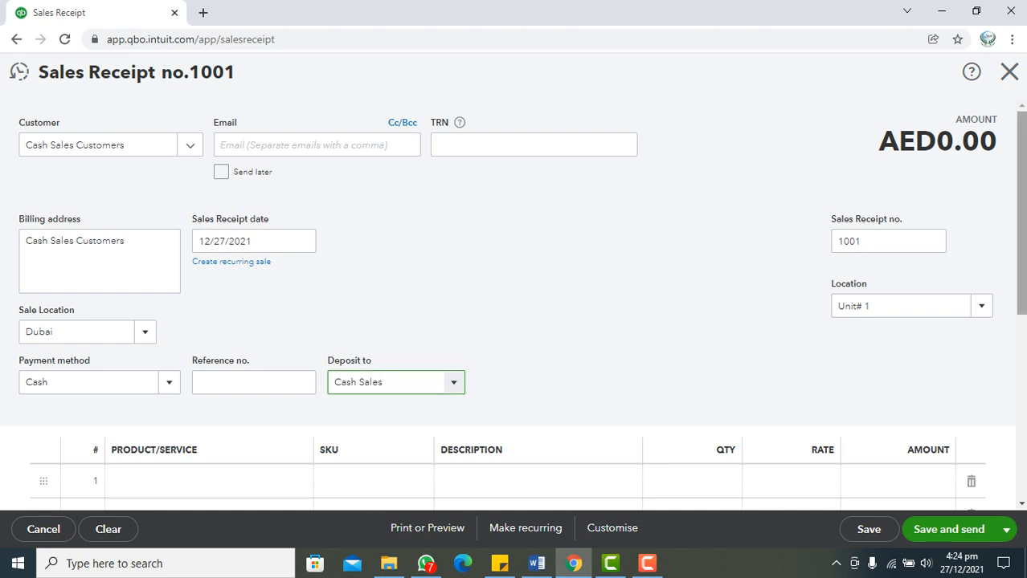
- Add Laptop Dell to the first item line of the sales receipt with a quantity of 5
scroll(513, 305, down, 3)
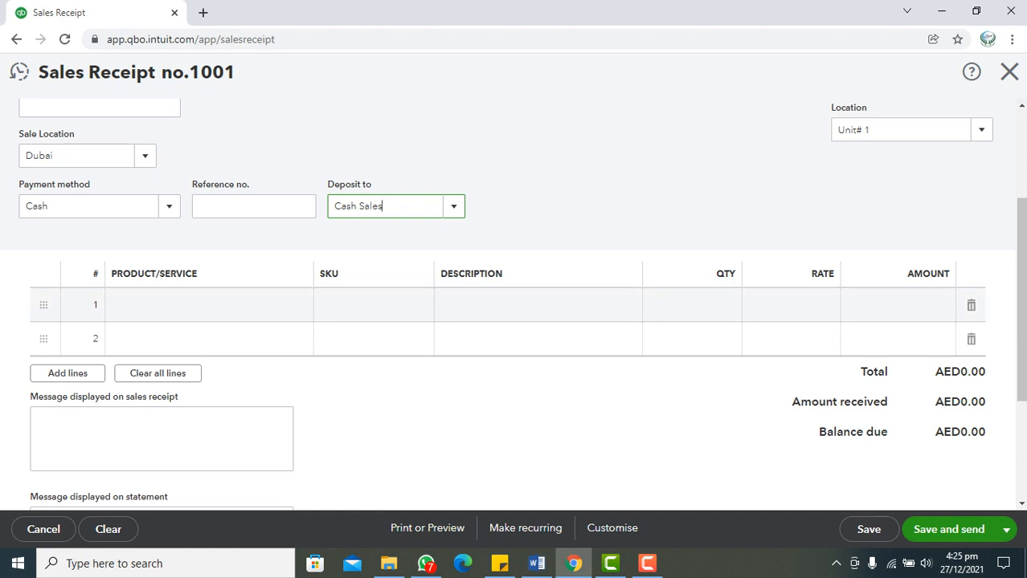
click(208, 306)
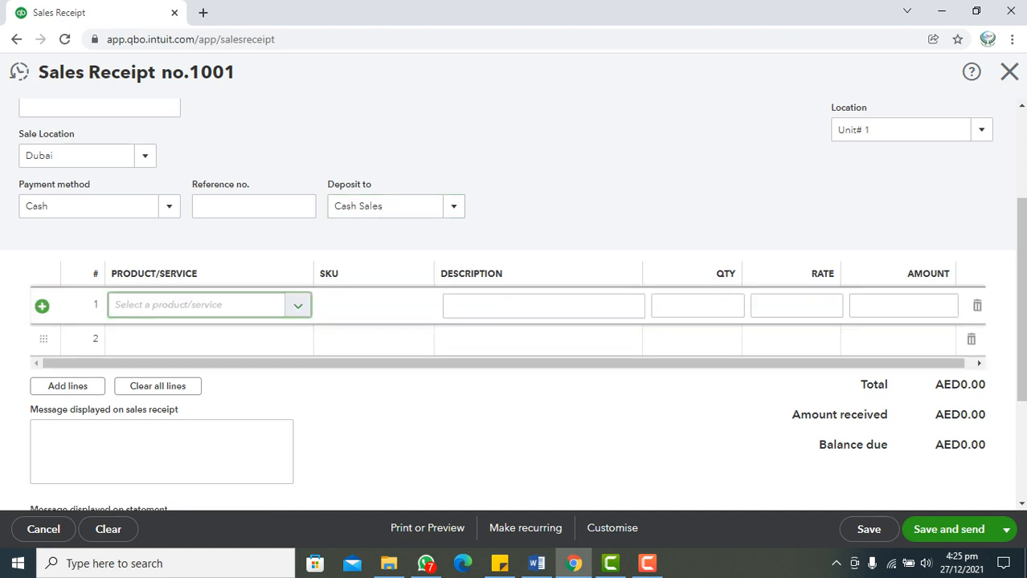
click(298, 306)
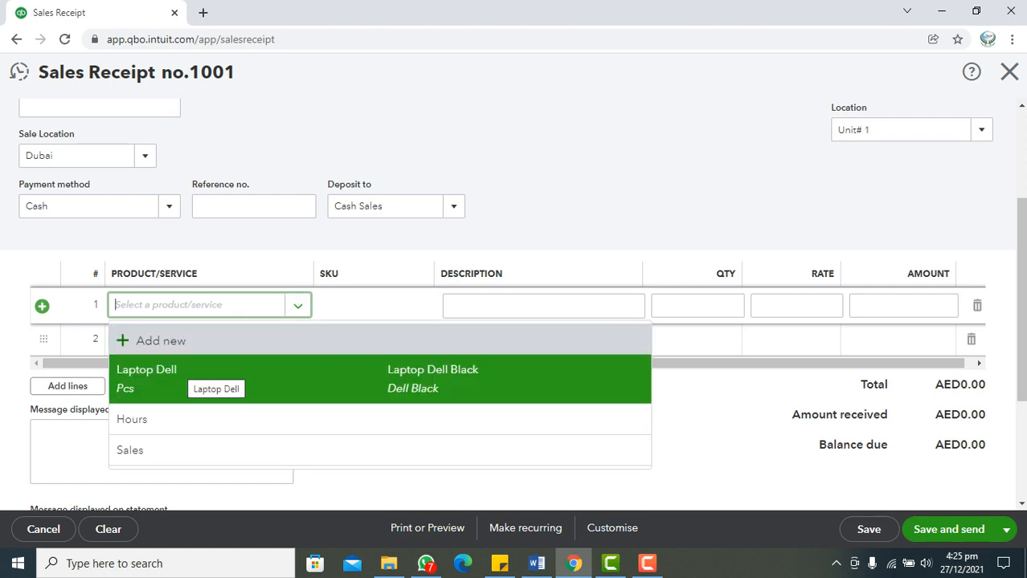
click(185, 375)
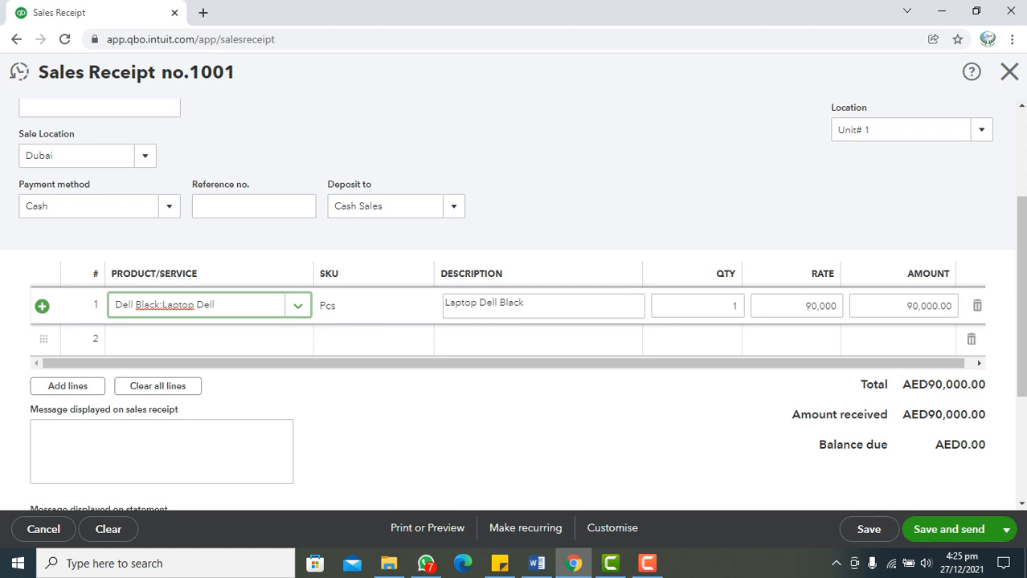
drag(727, 307, 758, 306)
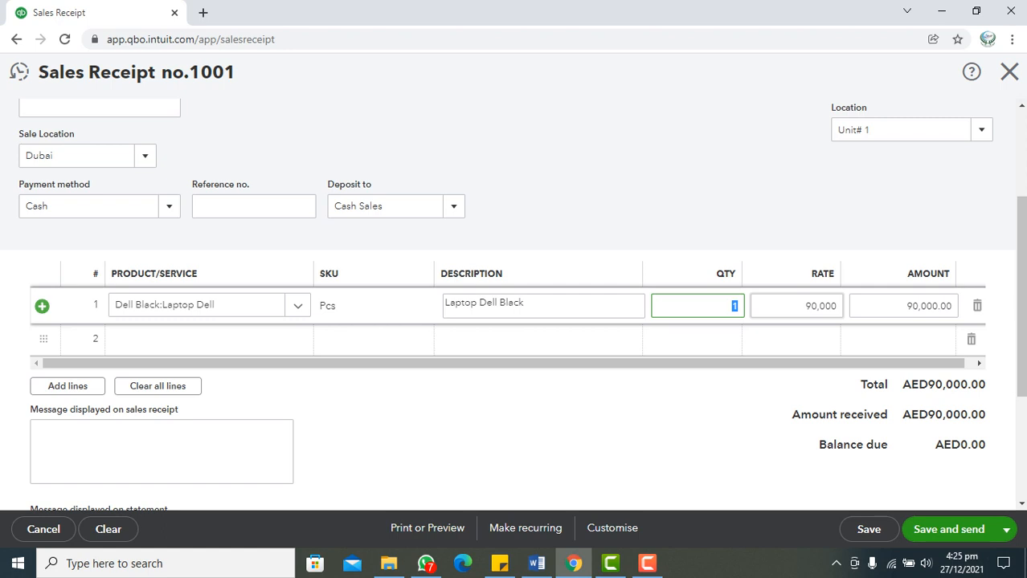
text(5)
key(Tab)
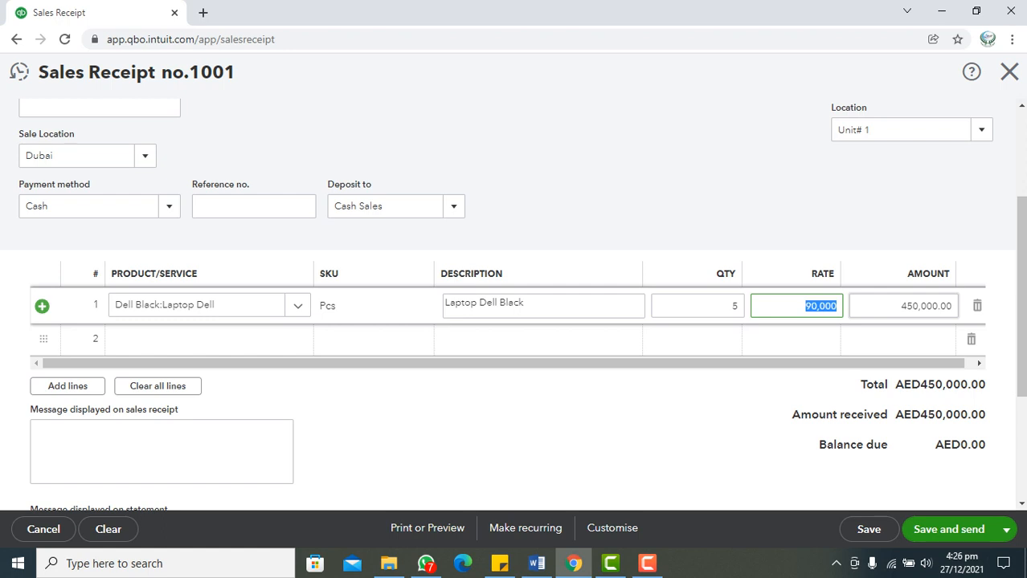
click(903, 306)
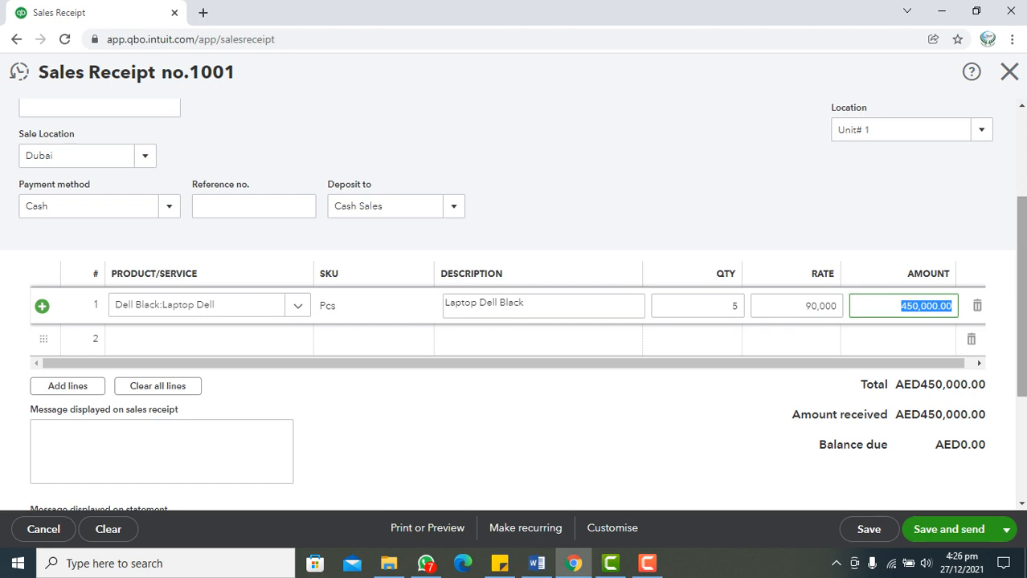
scroll(513, 305, down, 2)
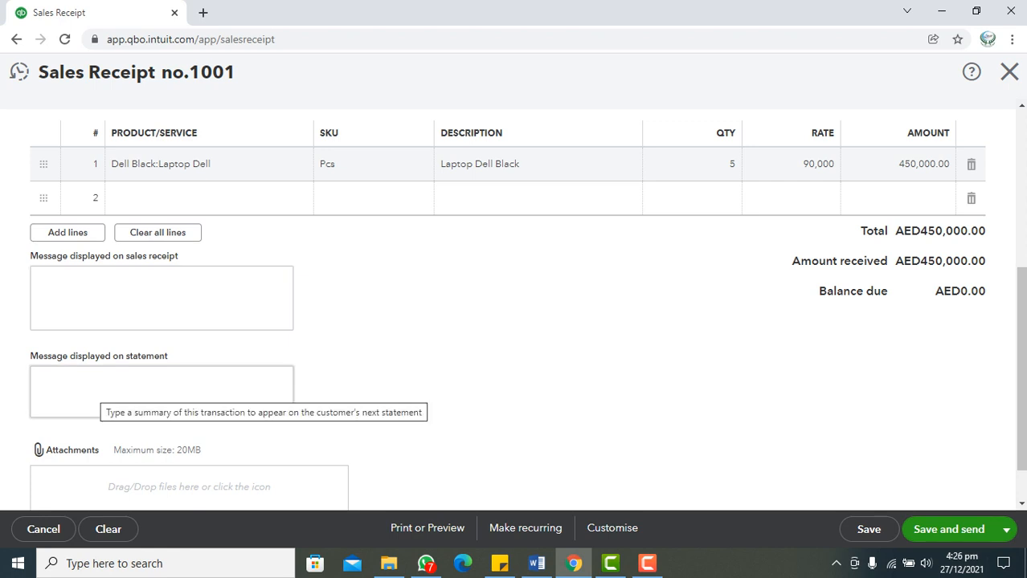
click(101, 391)
click(109, 301)
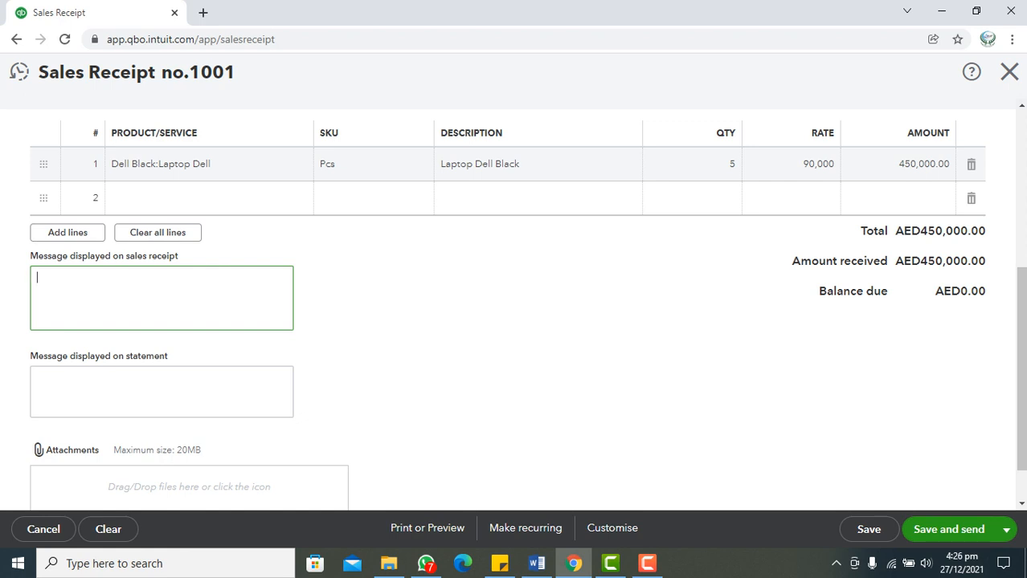
click(68, 451)
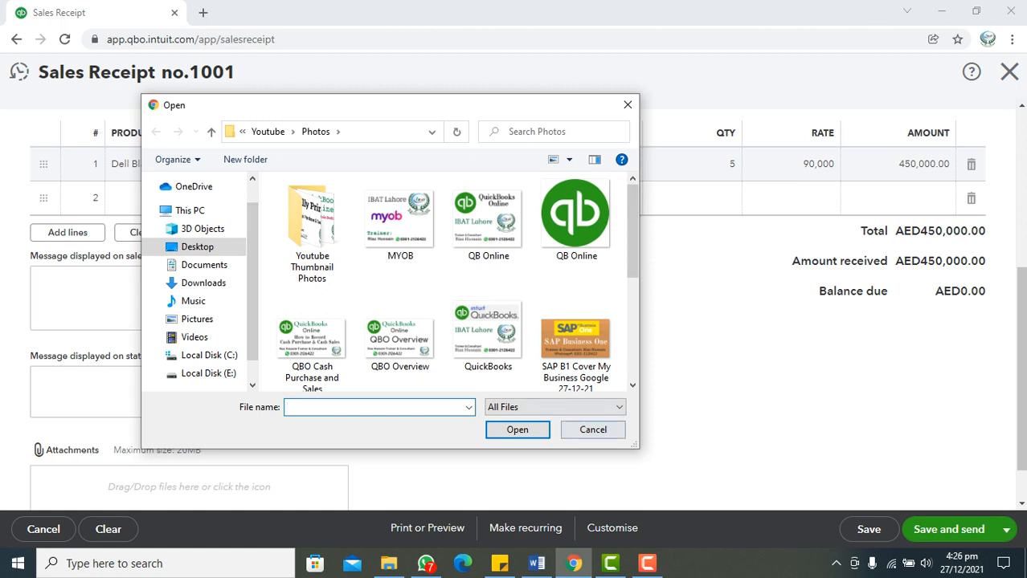
click(593, 429)
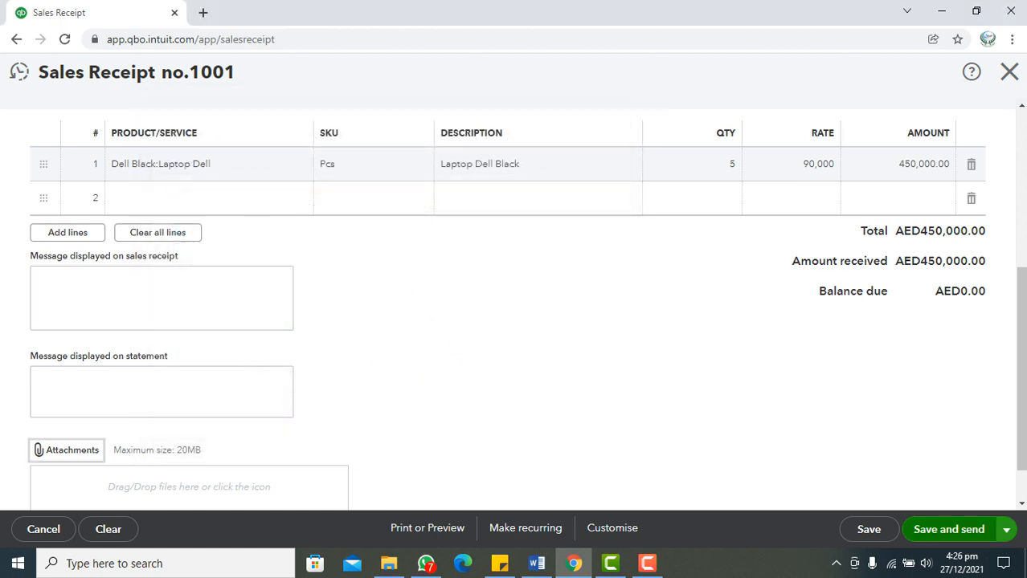
- Save the completed sales receipt and close it, returning to the business overview
click(1006, 530)
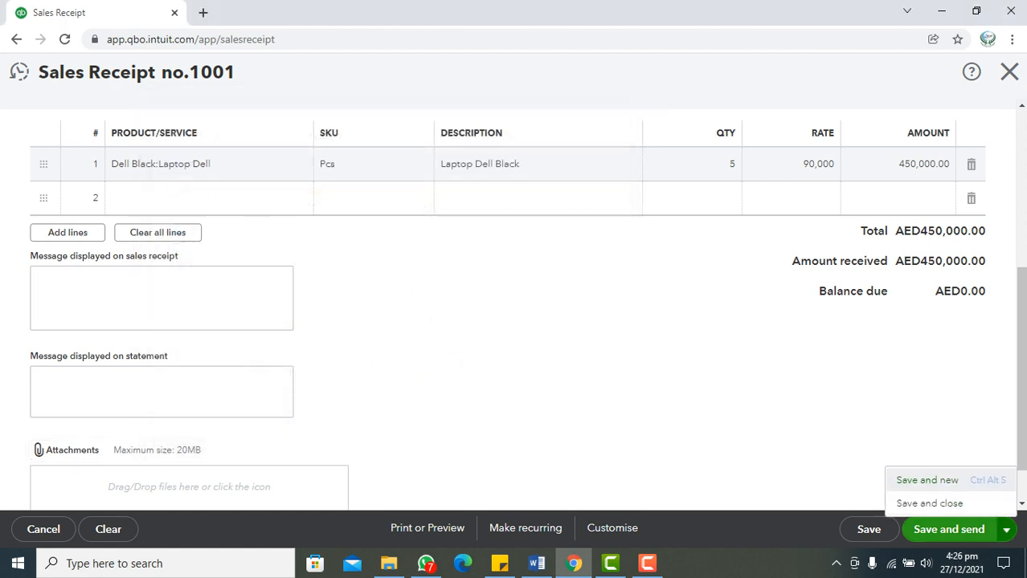
click(929, 503)
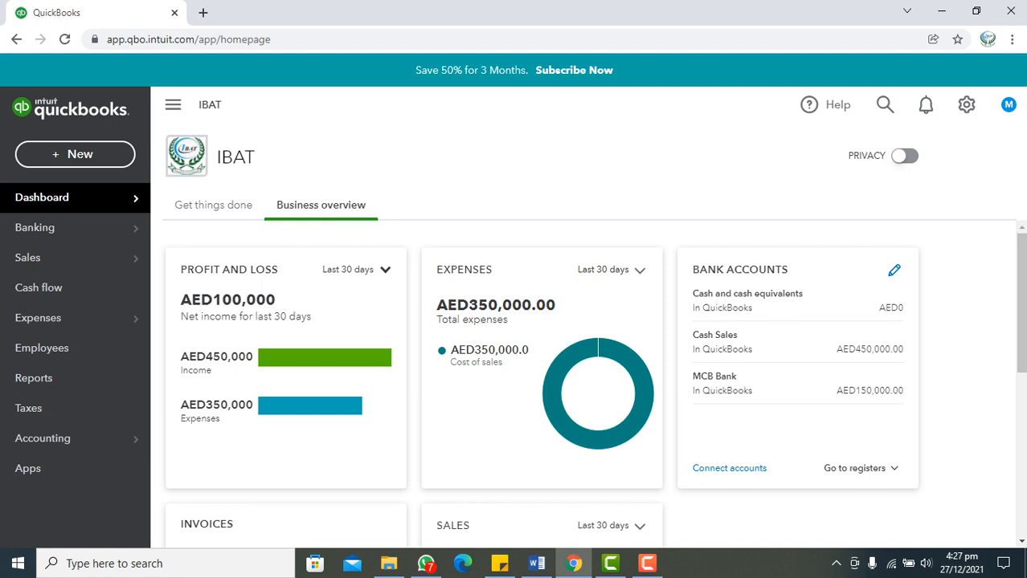
scroll(795, 337, down, 2)
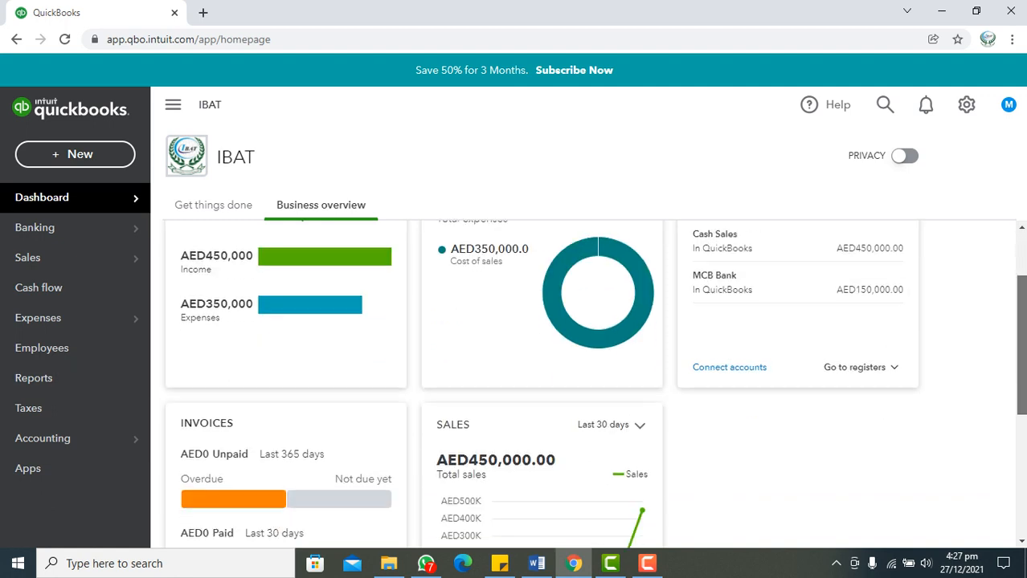